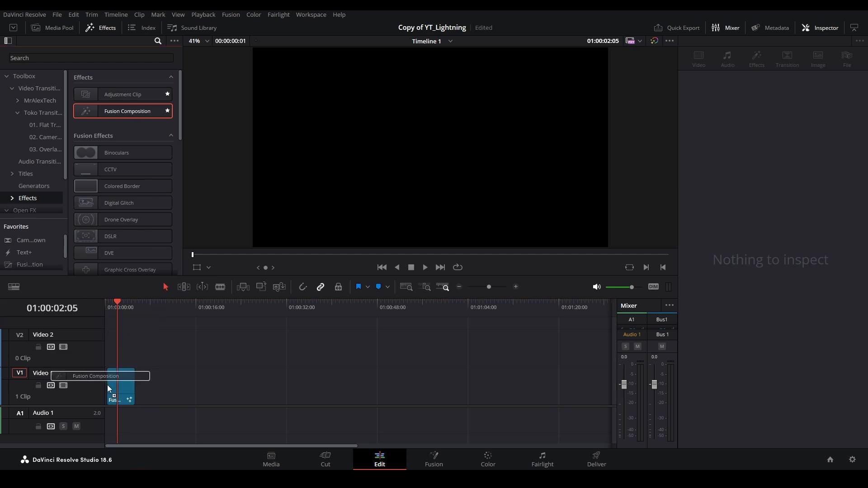
Open the Fusion Composition clip in the Fusion page and connect a new Text+ node to MediaOut1.
right_click(126, 387)
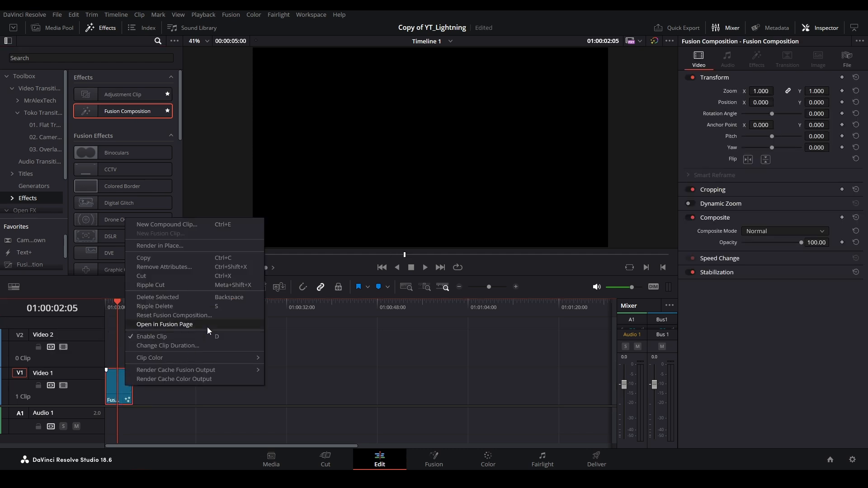
left_click(207, 326)
left_click_drag(230, 377, 353, 378)
left_click_drag(237, 390, 334, 380)
Enter the text "Cool Beans" in Text1 and set its font to Montserrat and its size to about 0.1457.
left_click(773, 163)
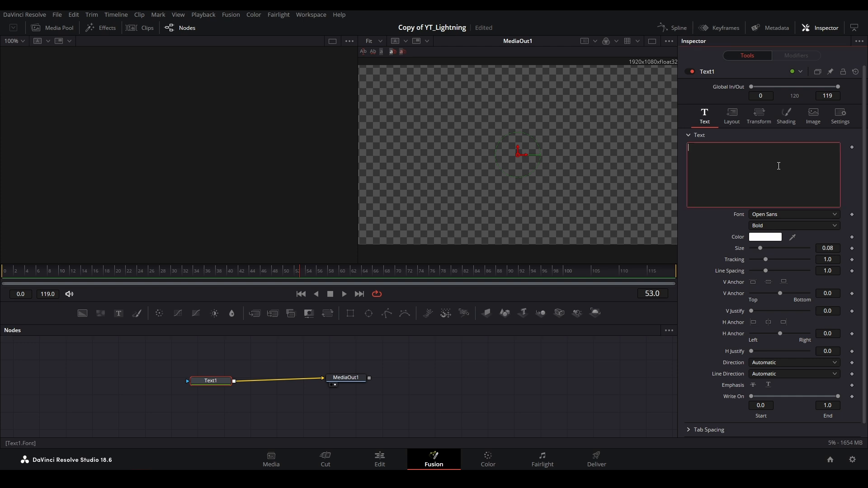
type("Cool Beans")
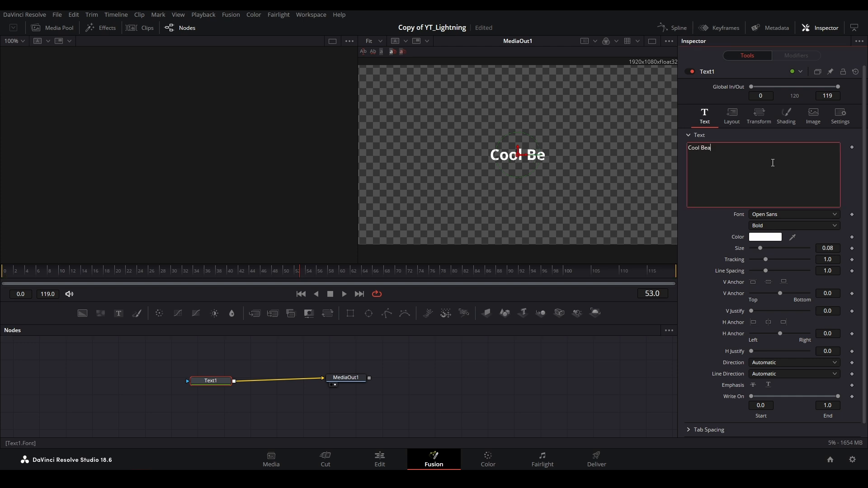
left_click(781, 215)
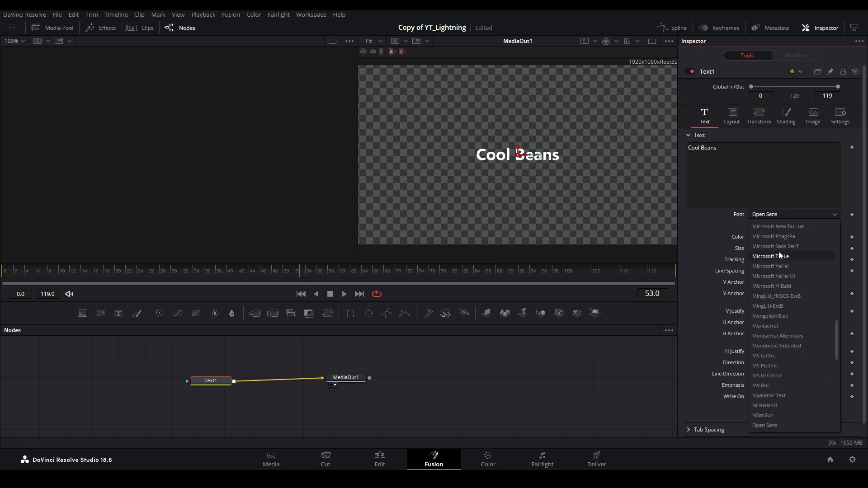
left_click(769, 328)
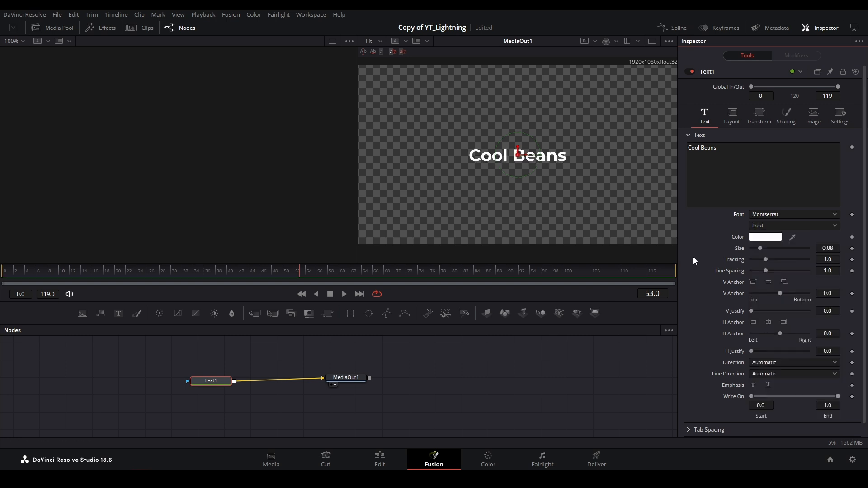
left_click_drag(760, 249, 769, 251)
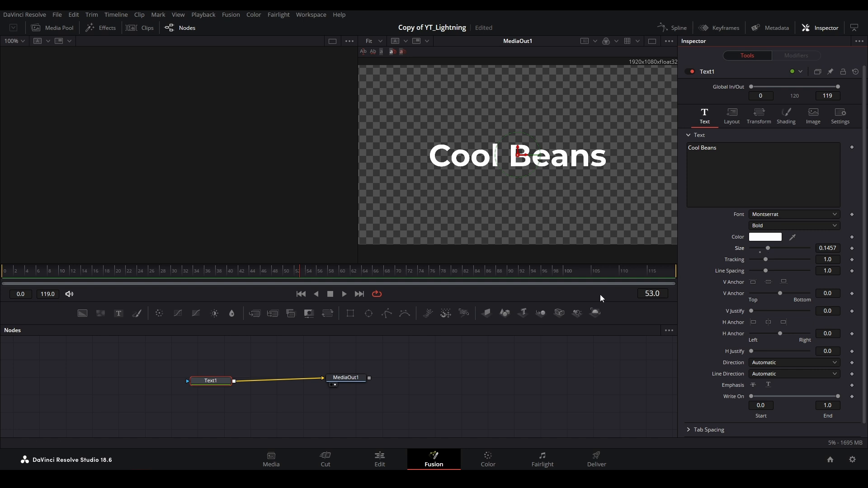
Make room before MediaOut1 and insert an Edge Detect node after Text1.
left_click_drag(348, 384, 374, 386)
left_click(209, 384)
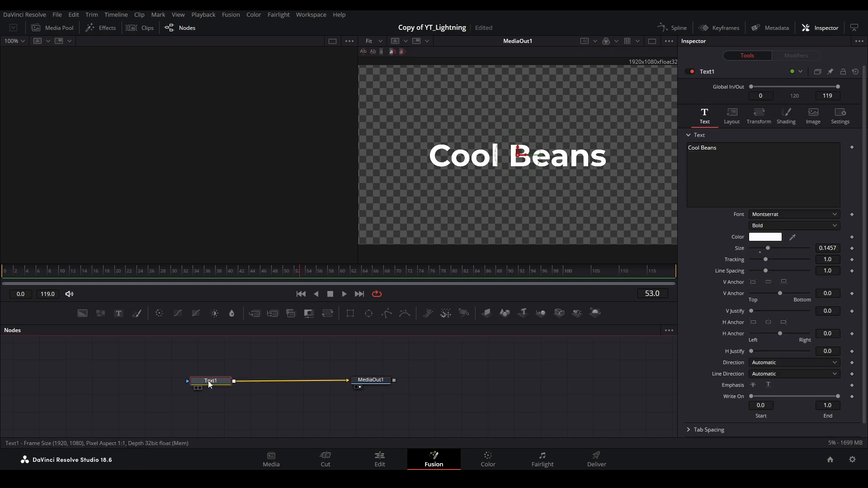
key("shift+space")
type("edge")
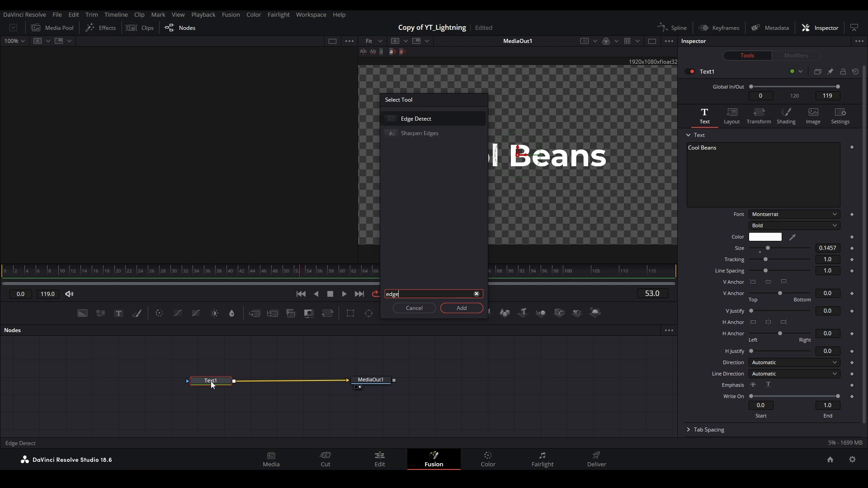
key("Return")
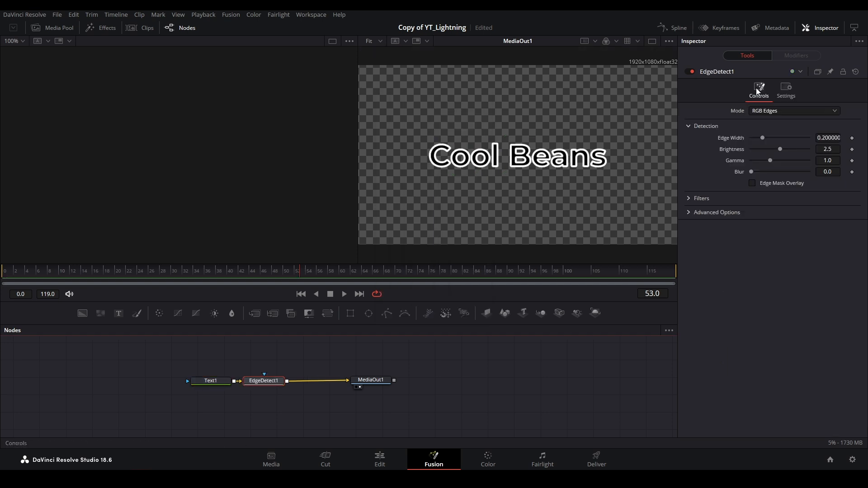
Set the Edge Detect mode to Grayscale Edges and the edge width to about 0.087.
left_click(783, 110)
left_click(781, 129)
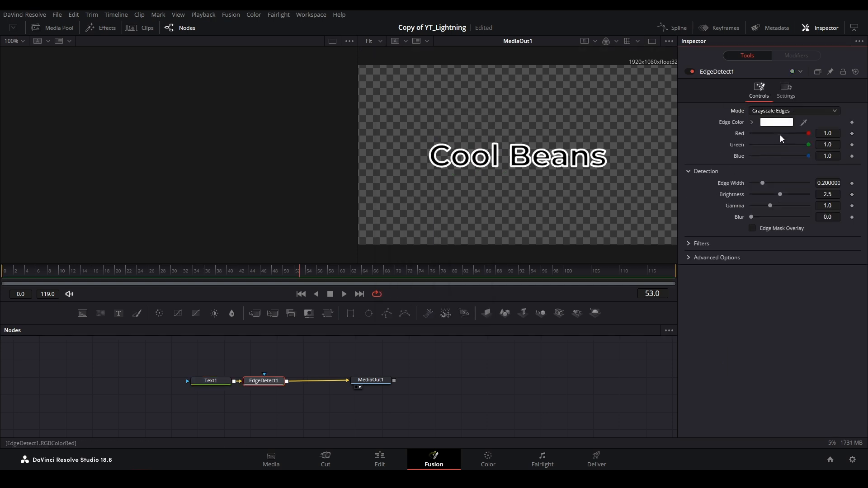
left_click_drag(762, 183, 755, 183)
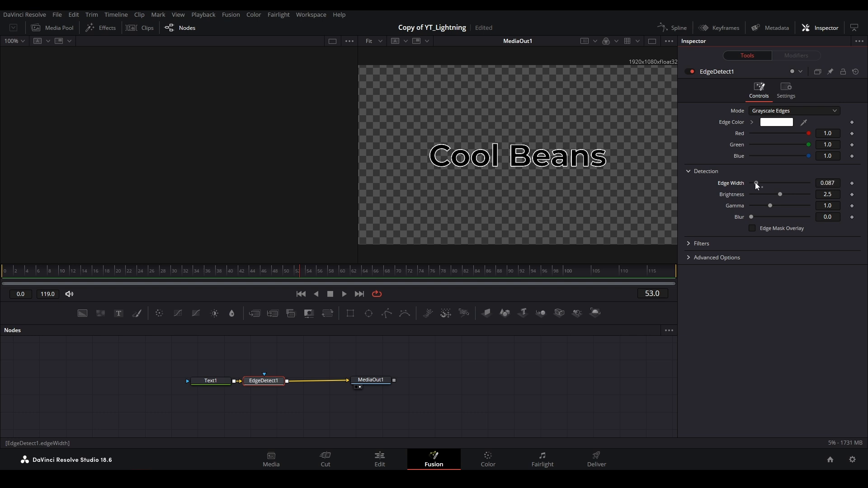
Merge a new FastNoise node over the EdgeDetect1 output and set the merge's apply mode to Multiply.
left_click_drag(381, 379, 442, 380)
left_click(273, 382)
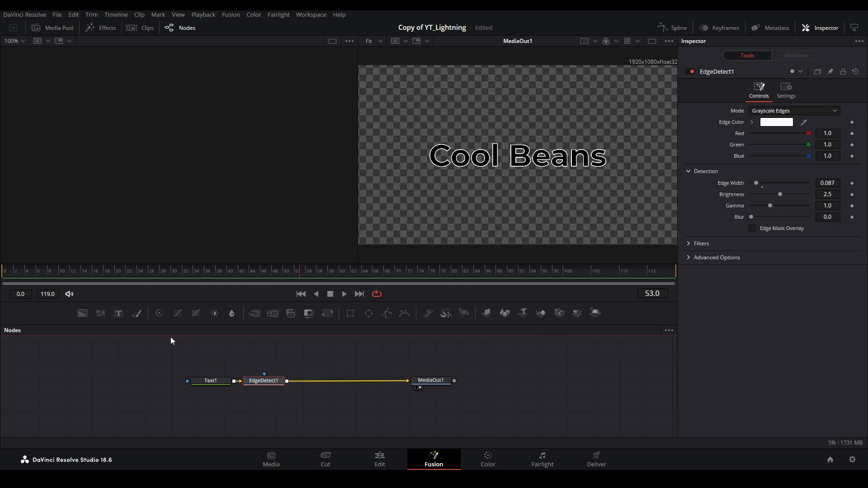
left_click(106, 313)
left_click_drag(269, 400, 332, 381)
left_click_drag(207, 399, 331, 388)
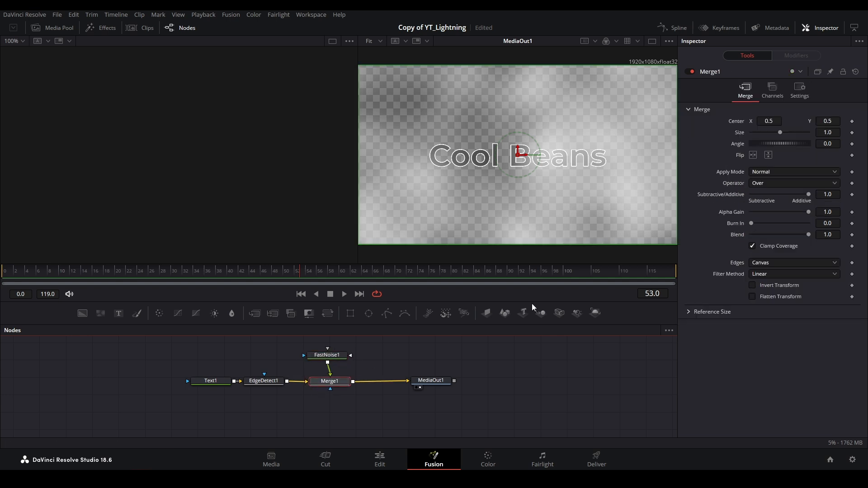
left_click(785, 170)
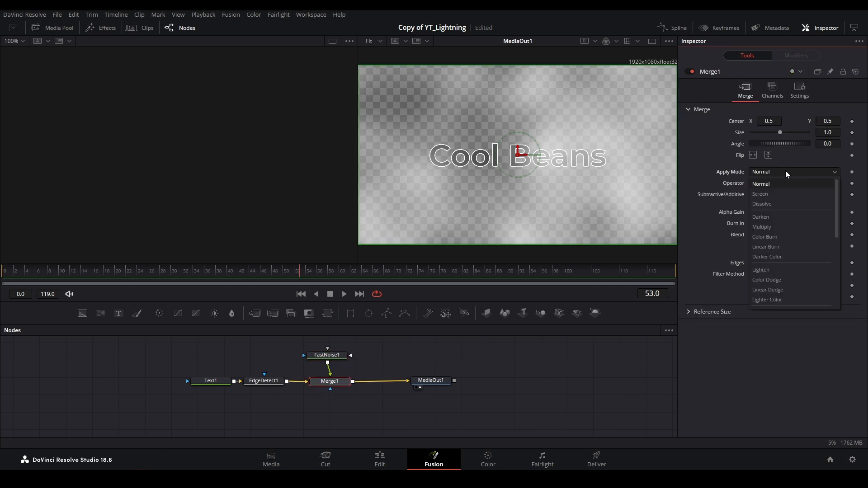
left_click(784, 227)
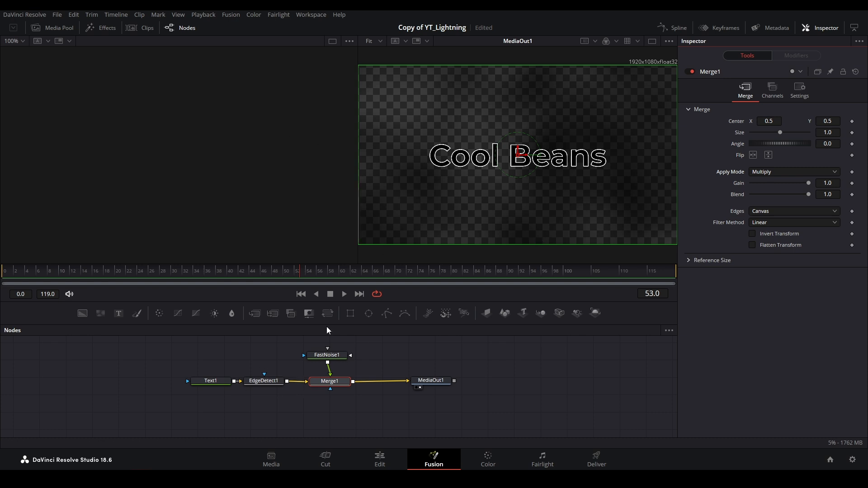
Show FastNoise1 in the empty viewer and set its color type to Gradient.
left_click(327, 356)
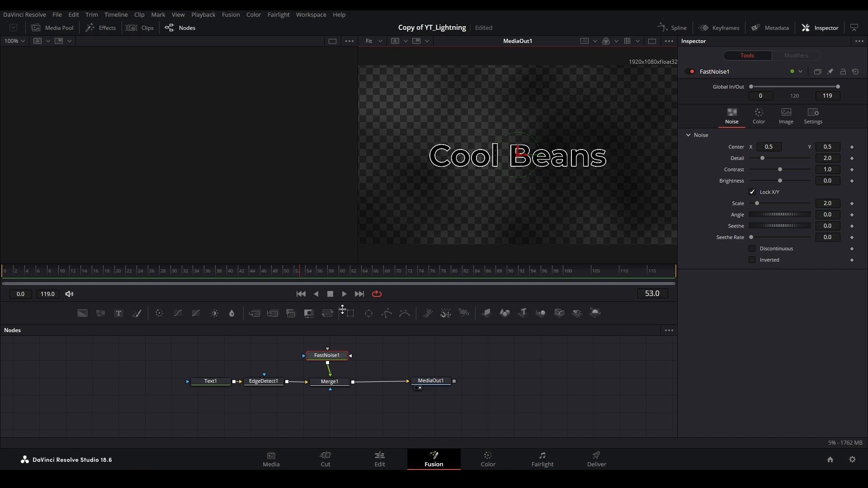
key("1")
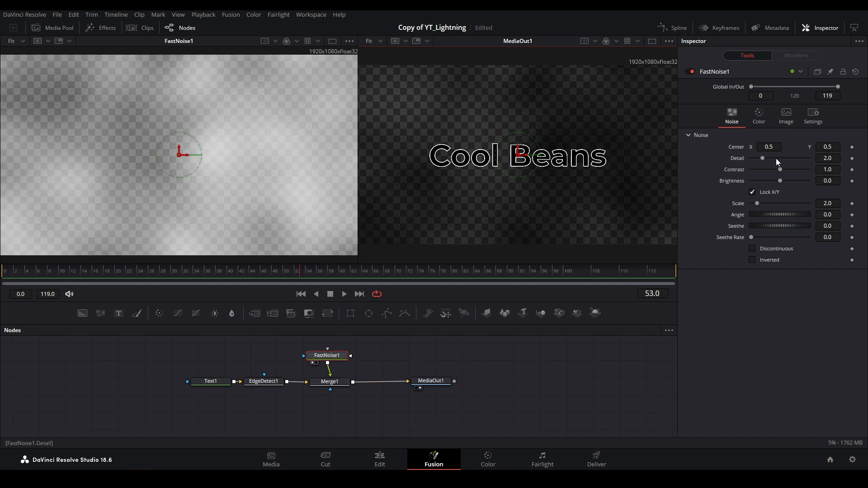
left_click(761, 113)
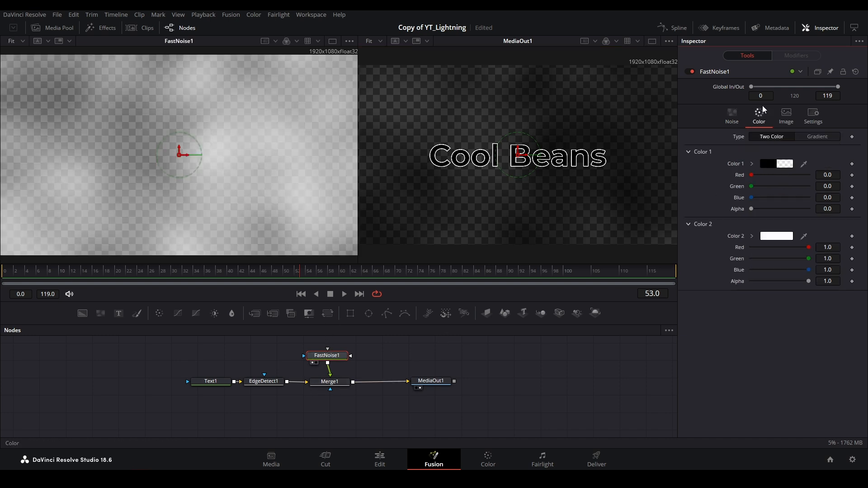
left_click(823, 138)
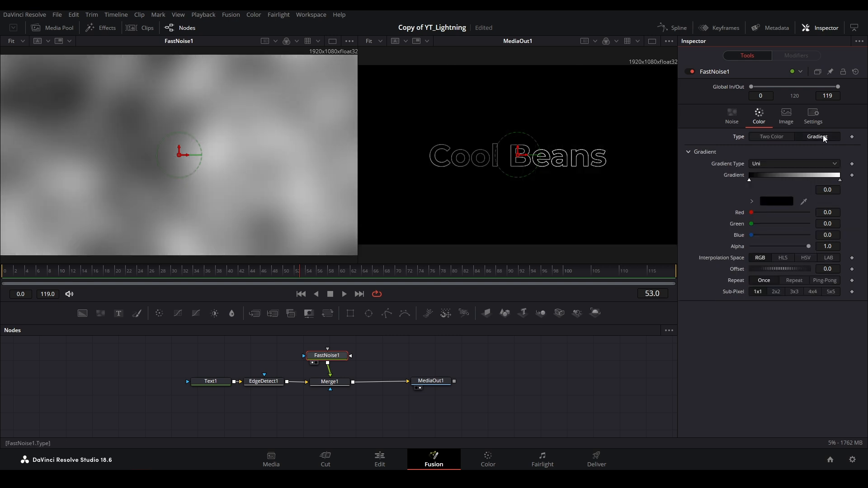
Set FastNoise1 to Detail 10, Contrast 5, Brightness 0.3, Scale about 9.13 and Seethe Rate about 0.669, and preview the animation.
left_click(736, 116)
left_click_drag(765, 158, 780, 202)
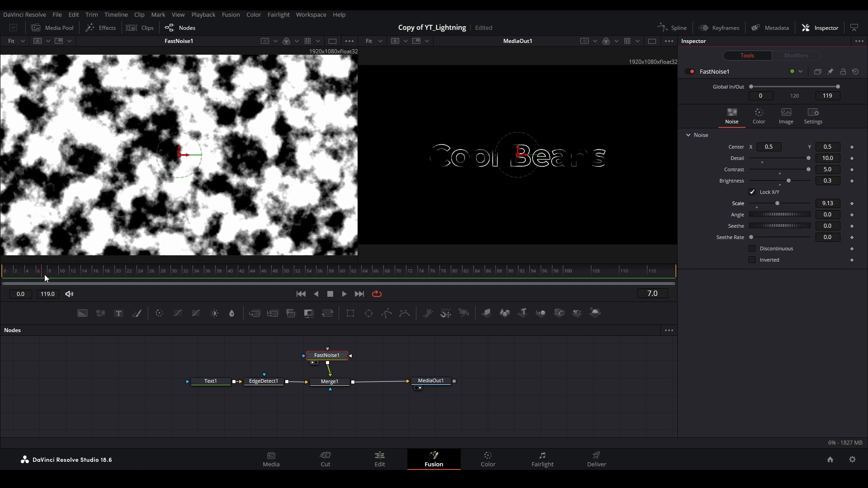
left_click_drag(751, 236, 789, 239)
left_click_drag(57, 271, 237, 268)
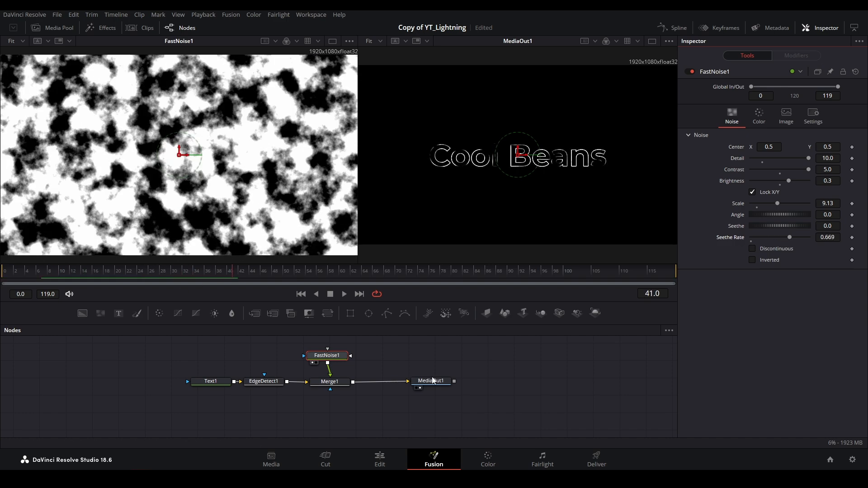
Space out the nodes and insert a Displace node between Merge1 and MediaOut1.
left_click_drag(432, 380, 459, 382)
left_click_drag(335, 356, 342, 357)
left_click(340, 383)
key("shift+space")
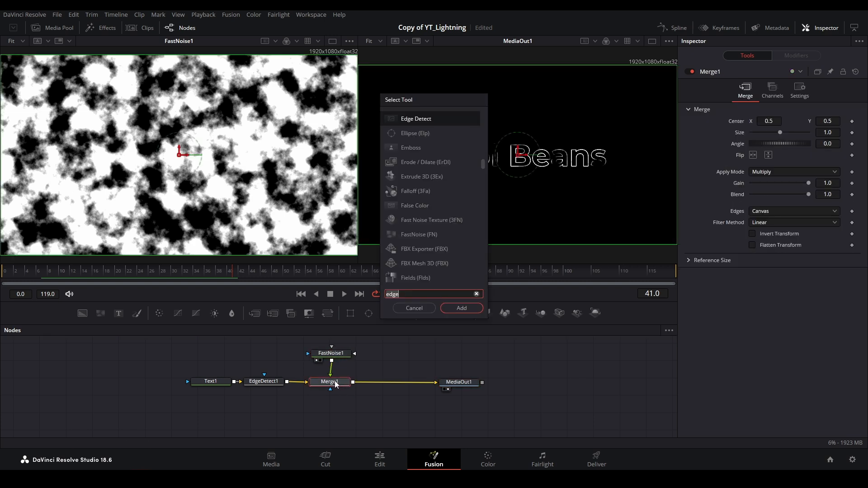
type("dis")
key("Down")
key("Down")
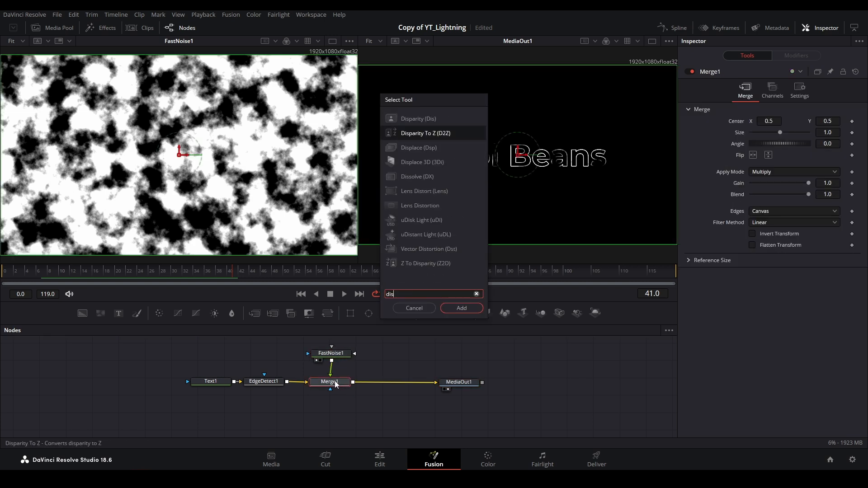
key("Return")
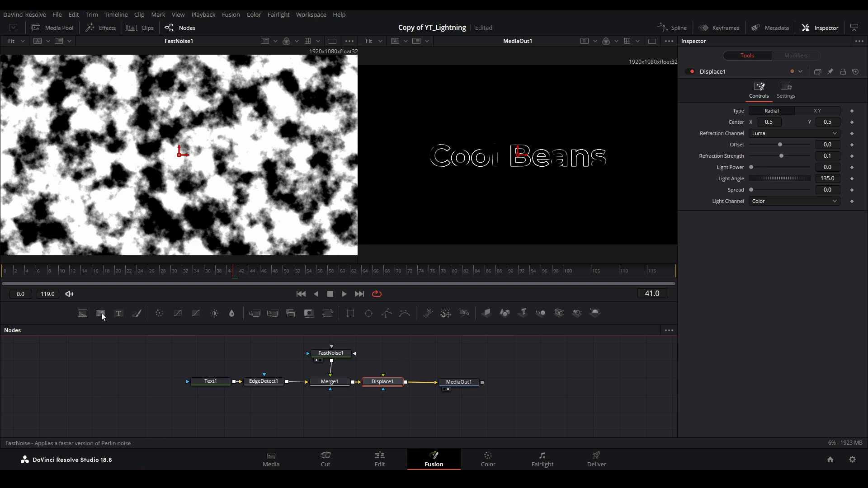
Connect a second FastNoise node to Displace1 as its displacement map and set the displacement type to XY.
left_click_drag(100, 313, 382, 383)
left_click(385, 387)
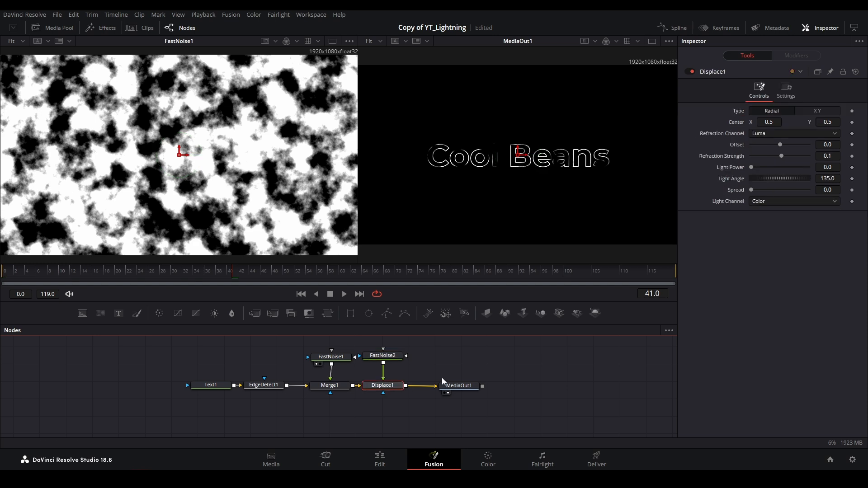
left_click(818, 112)
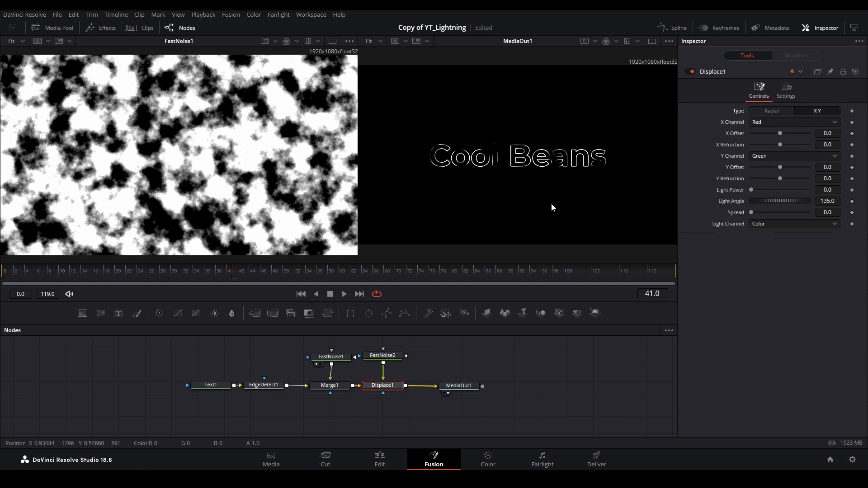
Display FastNoise2 in a viewer and set Displace1's X and Y Offset to -0.5, X Refraction to about 0.048 and Y Refraction to about 0.054.
left_click(368, 363)
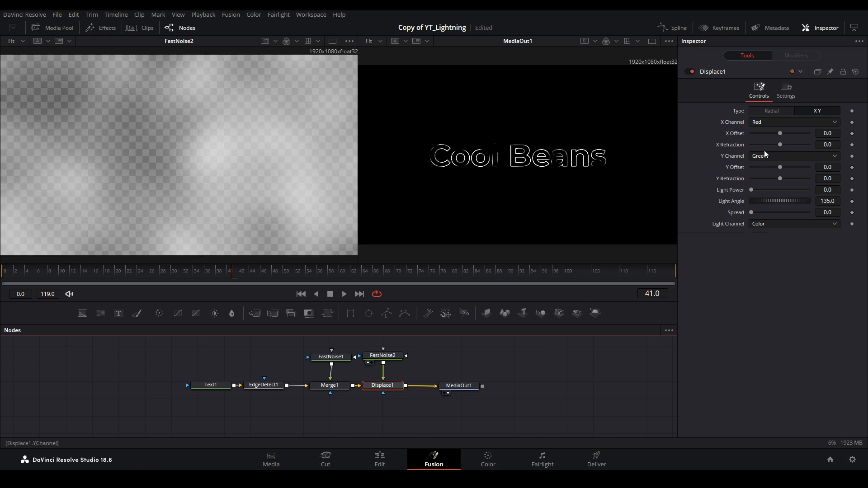
mouse_move(780, 144)
left_mouse_down()
mouse_move(810, 144)
mouse_move(777, 145)
mouse_move(783, 168)
mouse_move(789, 147)
mouse_move(780, 148)
left_mouse_up()
double_click(779, 168)
mouse_move(778, 177)
left_mouse_down()
mouse_move(794, 176)
mouse_move(779, 176)
left_mouse_up()
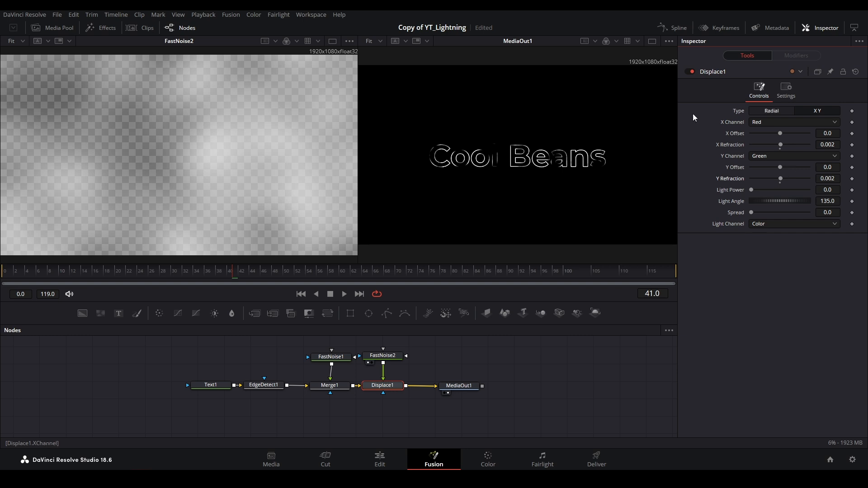
left_click_drag(777, 133, 750, 136)
left_click_drag(781, 167, 792, 145)
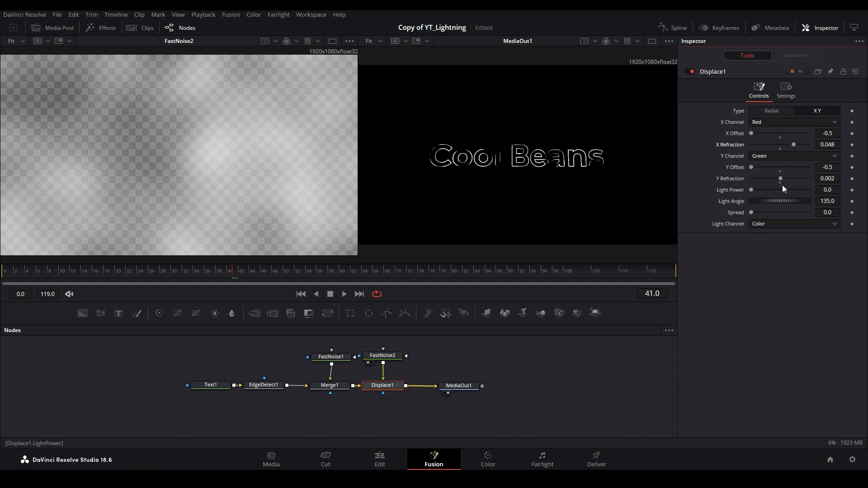
left_click_drag(780, 180, 796, 177)
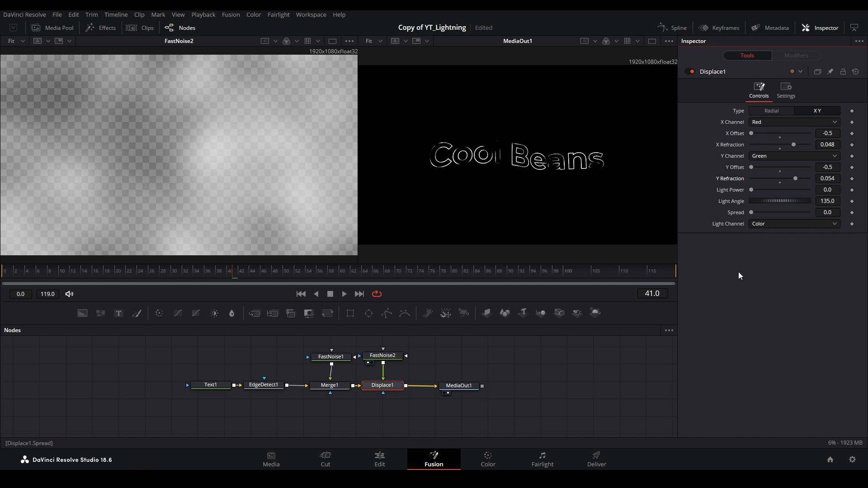
Set FastNoise2 to Detail about 5.91, Scale about 3.94 and Contrast about 0.66.
left_click(382, 355)
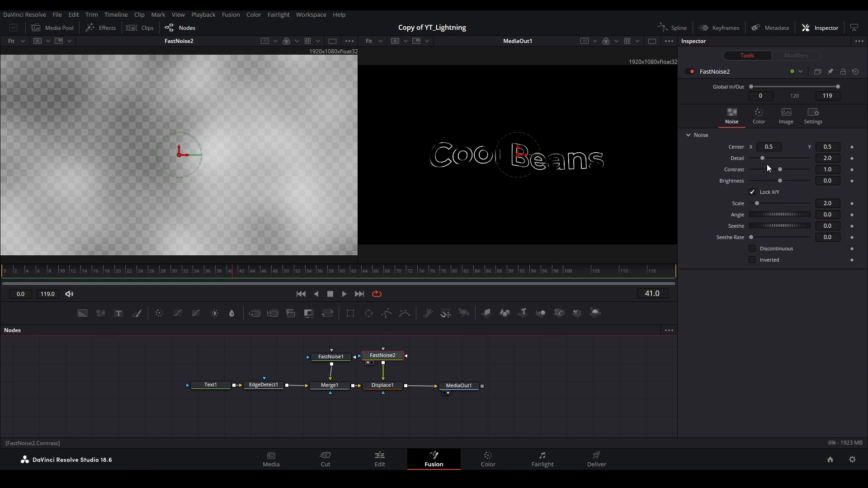
left_click_drag(764, 158, 787, 158)
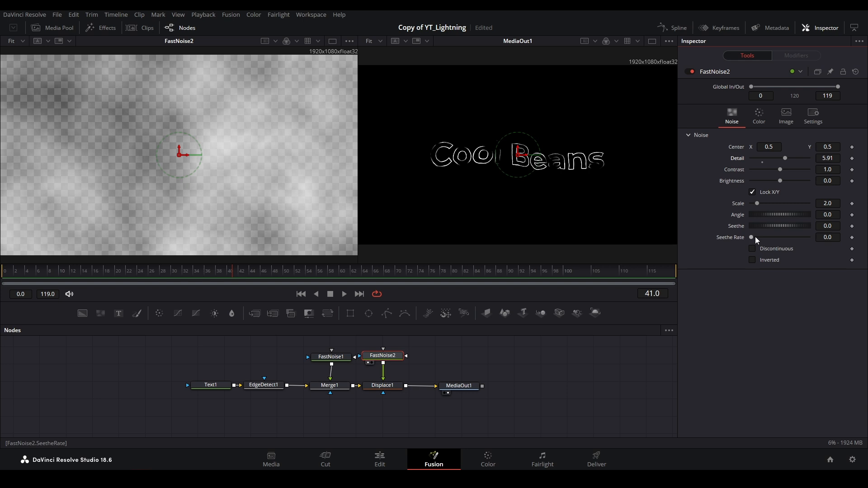
left_click_drag(758, 203, 764, 202)
mouse_move(781, 169)
left_mouse_down()
mouse_move(761, 172)
mouse_move(771, 173)
left_mouse_up()
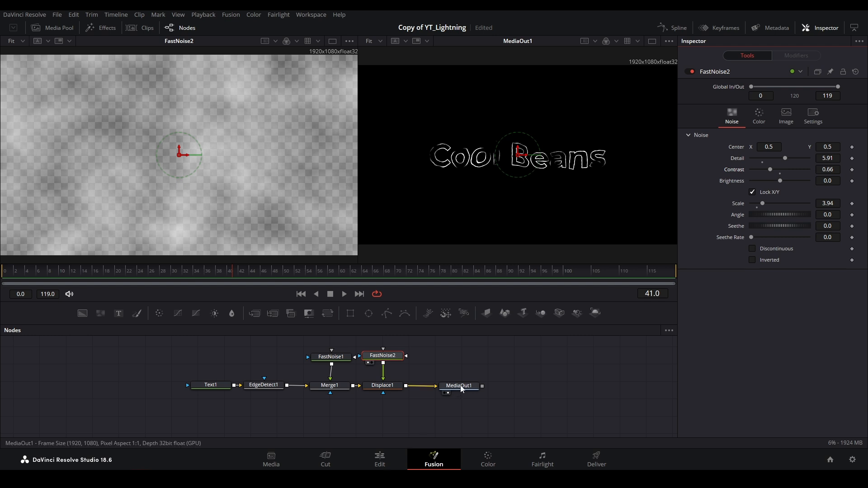
Move MediaOut1 to make room and insert a copy of Displace1 directly after it.
left_click_drag(459, 386, 519, 384)
left_click(391, 390)
key("ctrl+c")
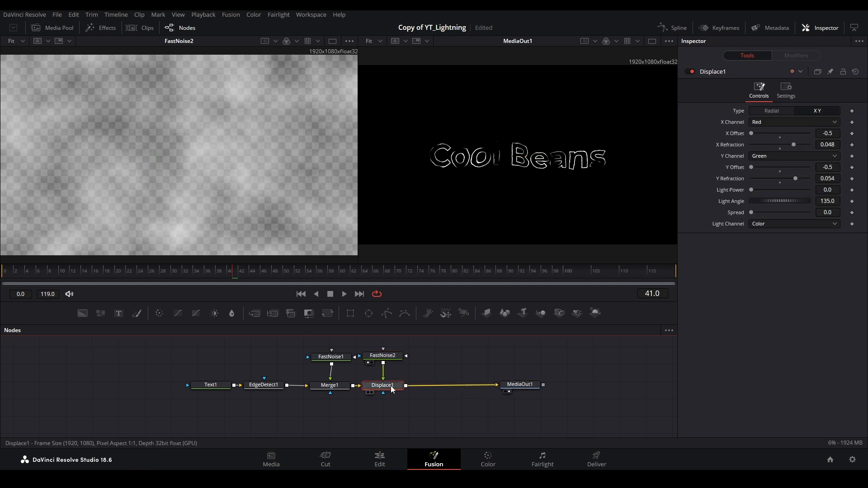
key("ctrl+v")
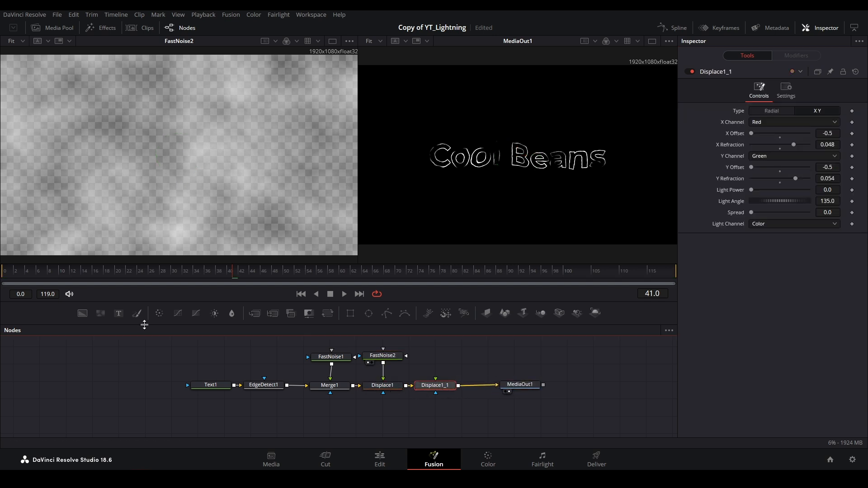
Add a third FastNoise node, connect it to Displace1_1 as its displacement map, and display it in a viewer.
left_click_drag(100, 312, 436, 379)
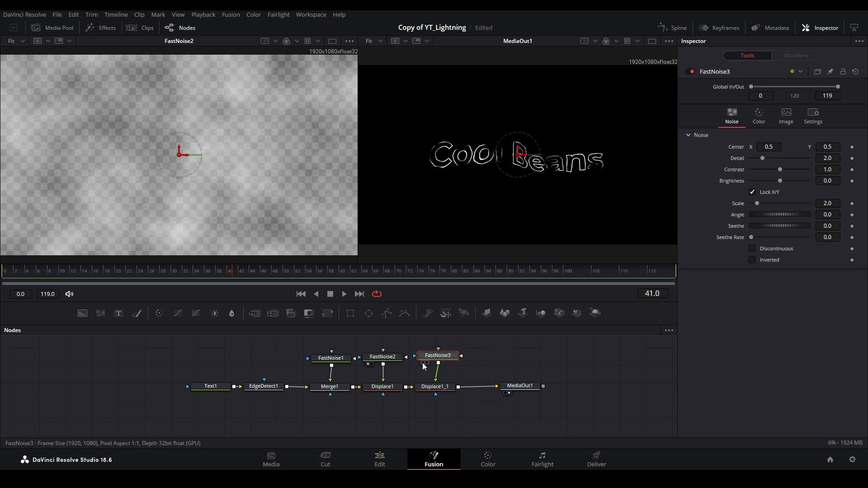
left_click(422, 362)
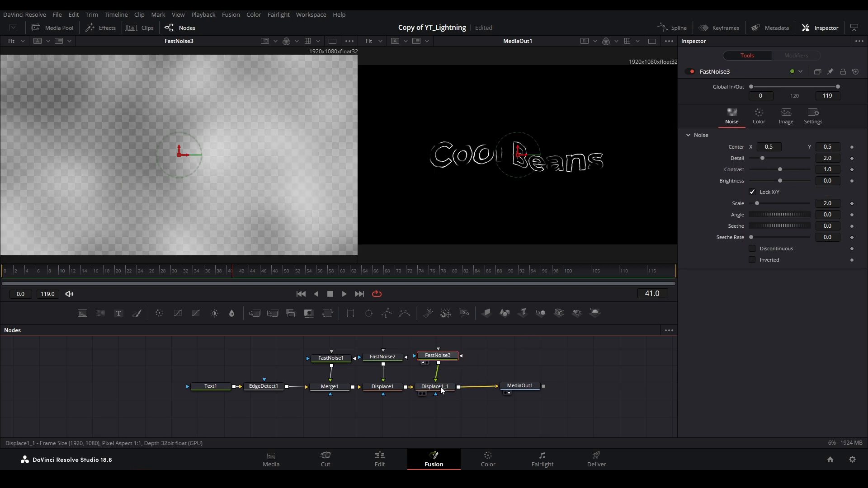
left_click(442, 390)
left_click(445, 356)
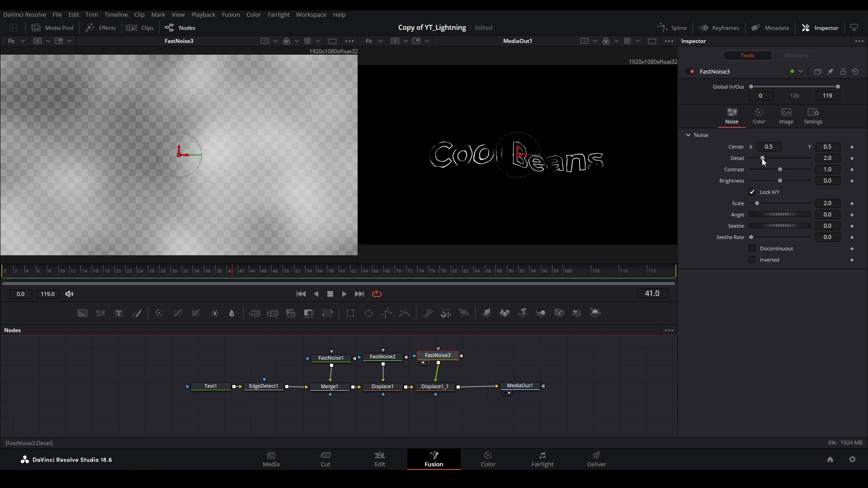
Set FastNoise3 to Detail 10, Scale 20, Contrast about 0.52 and Seethe Rate about 0.638, and preview the animation on other frames.
left_click_drag(763, 159, 802, 159)
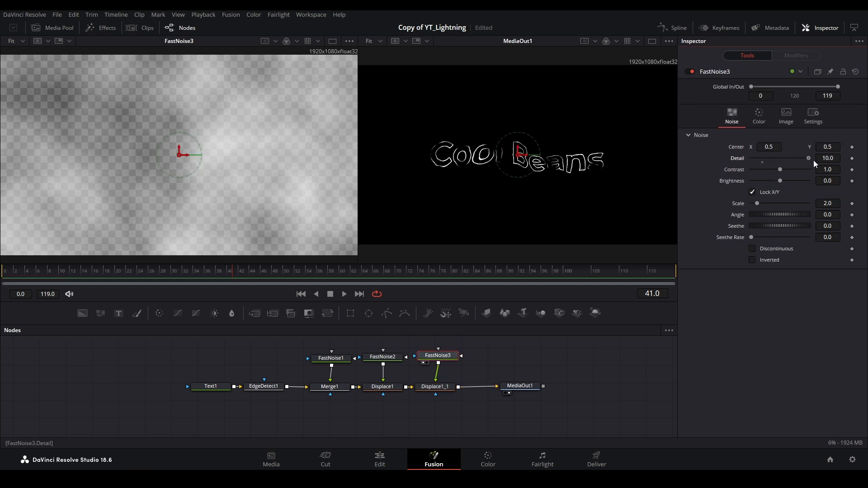
left_click_drag(757, 204, 810, 201)
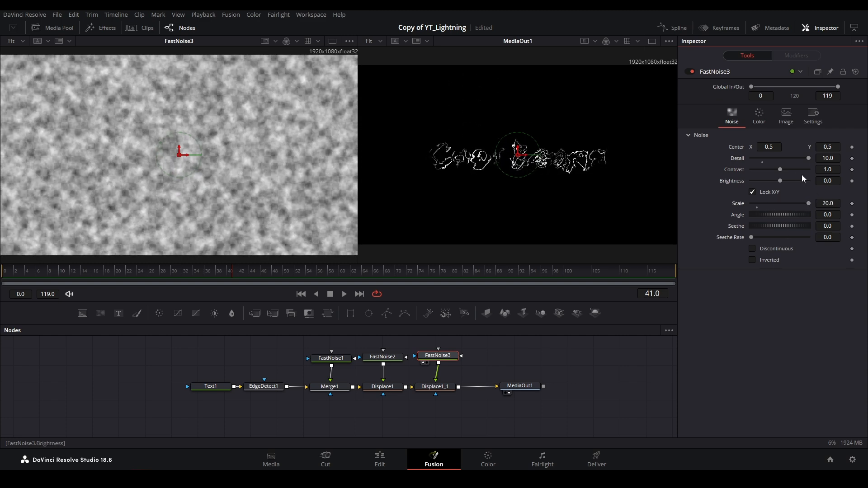
mouse_move(780, 170)
left_mouse_down()
mouse_move(751, 169)
mouse_move(766, 171)
left_mouse_up()
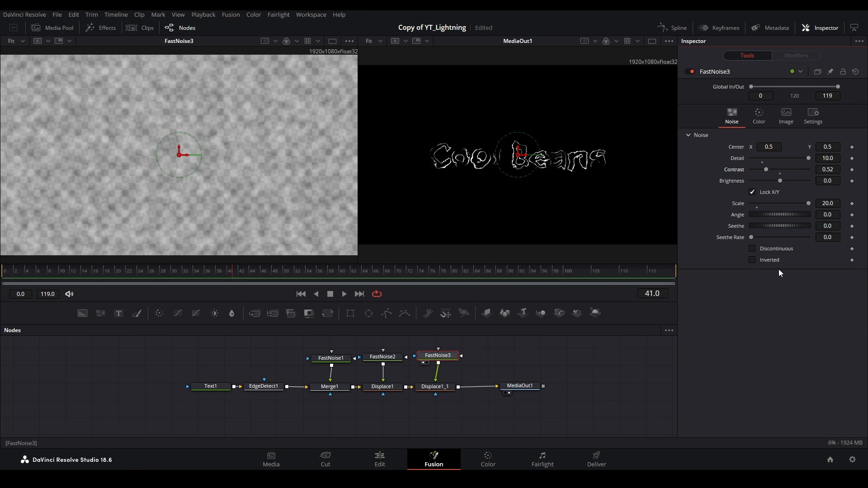
left_click_drag(753, 238, 788, 237)
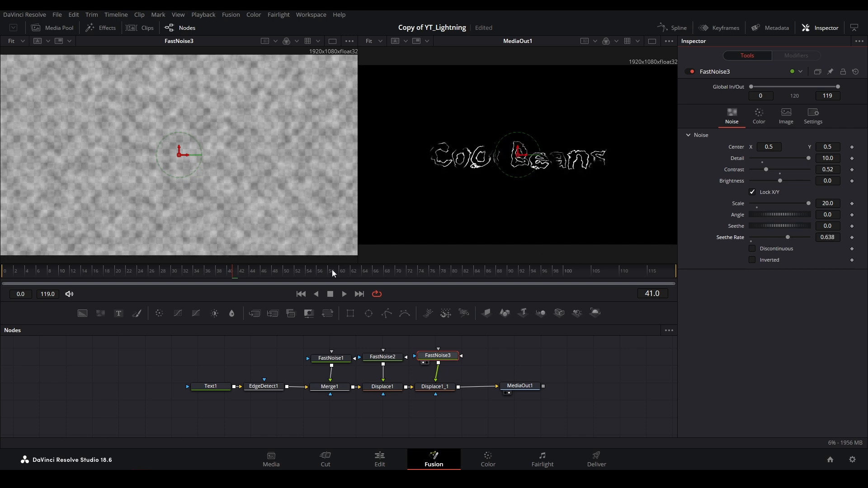
left_click_drag(262, 271, 287, 271)
Move MediaOut1 to make room and insert a Luma Keyer node directly after Displace1_1.
left_click_drag(523, 387, 590, 391)
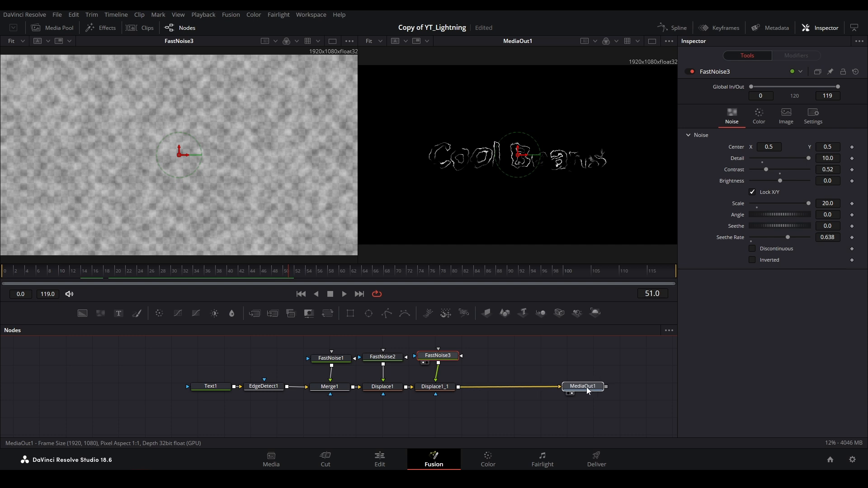
left_click(436, 389)
key("BackSpace")
key("BackSpace")
key("BackSpace")
type("lum")
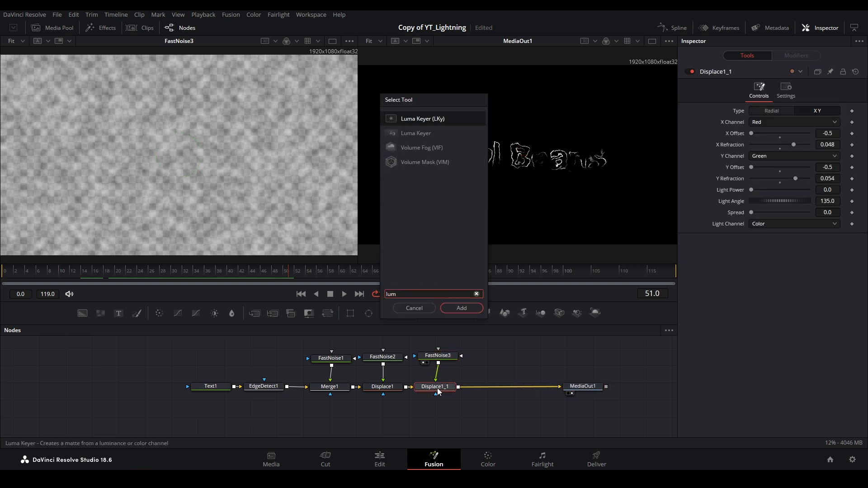
key("Return")
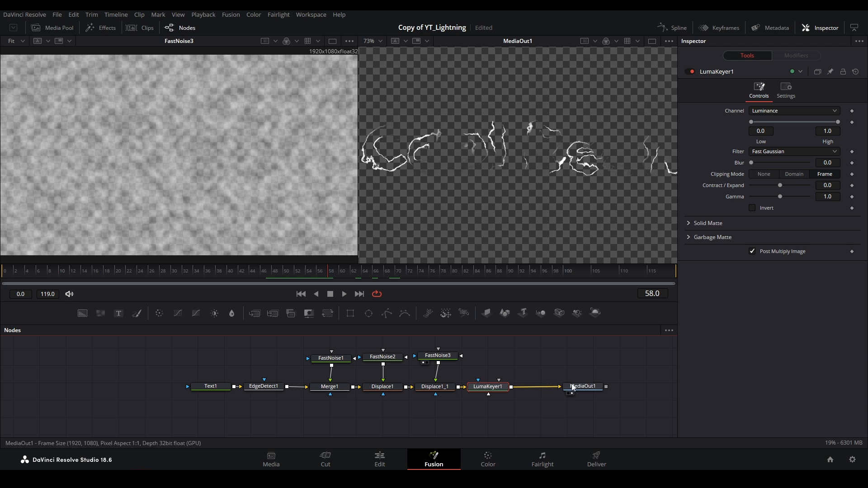
Insert a Soft Glow node after LumaKeyer1 and set its Gain to about 0.945 and Glow Size to 0.
left_click_drag(572, 387, 614, 387)
left_click(504, 388)
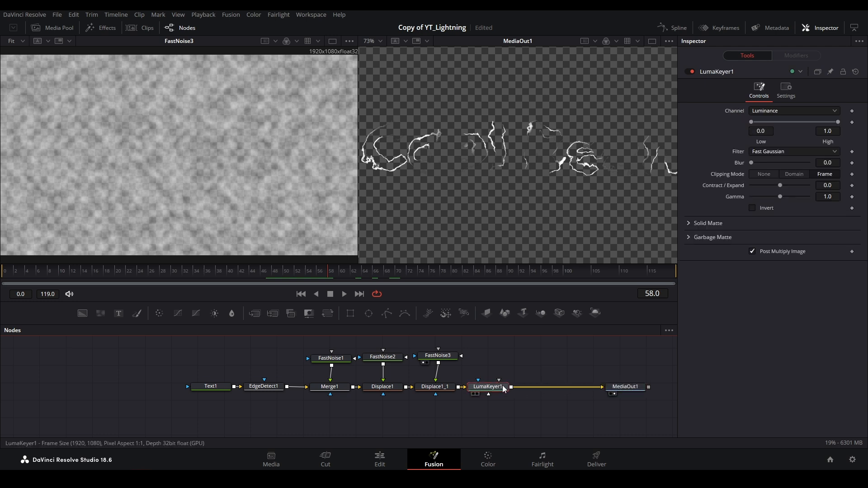
key("shift+space")
type("soft")
key("Return")
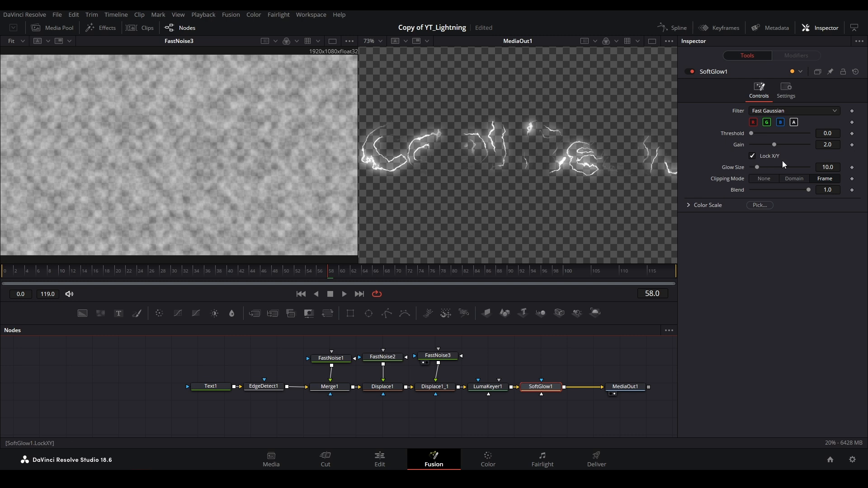
left_click_drag(771, 147, 753, 168)
Insert a copy of SoftGlow1 directly after it, with Glow Size 10 and Gain about 1.22.
left_click_drag(626, 390, 484, 392)
left_click_drag(484, 393, 537, 391)
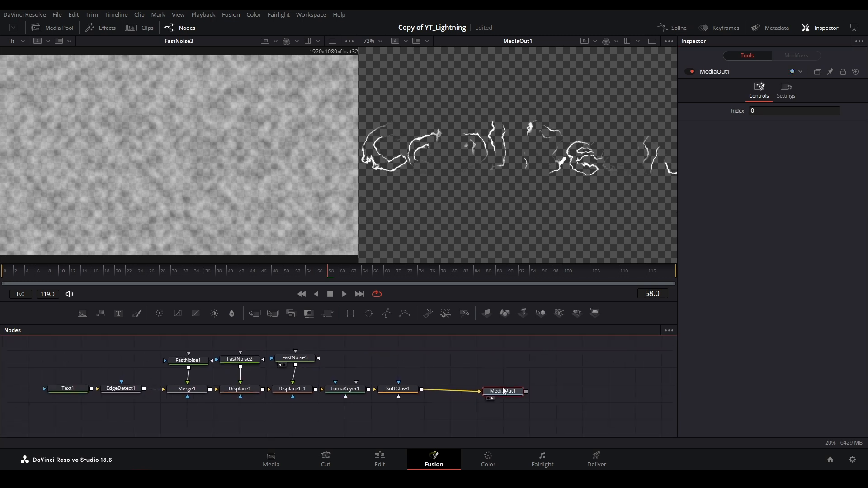
left_click(390, 394)
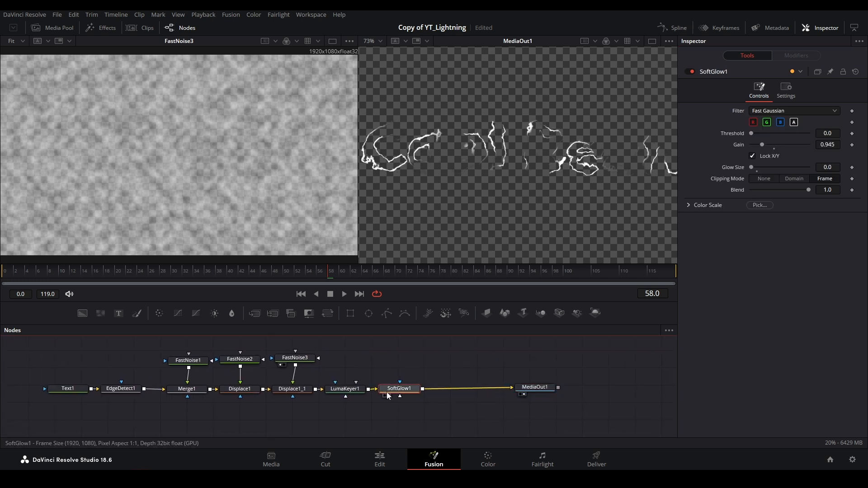
key("ctrl+v")
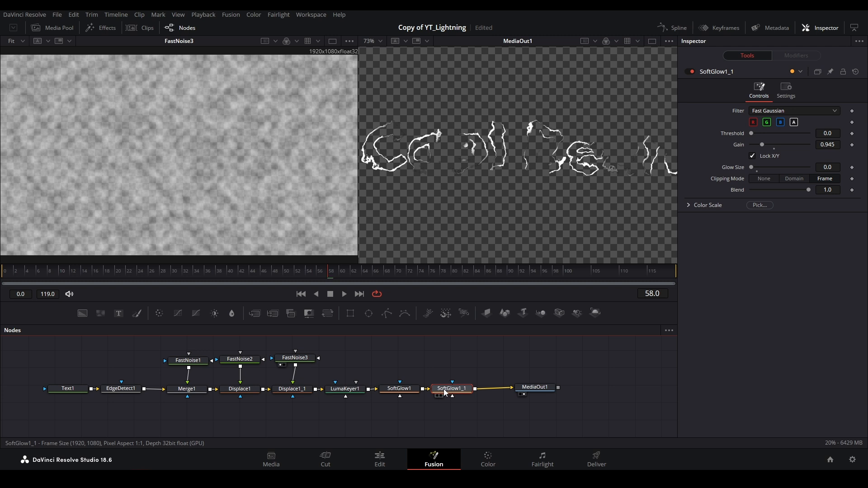
double_click(735, 167)
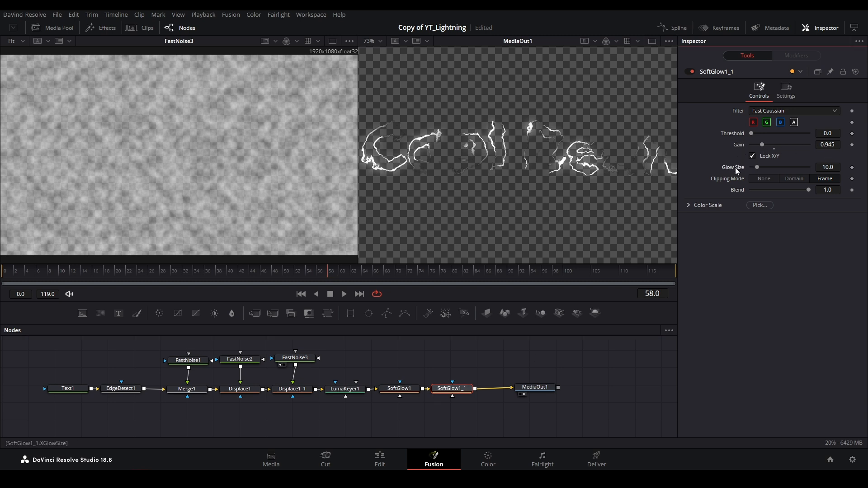
left_click_drag(760, 143, 768, 147)
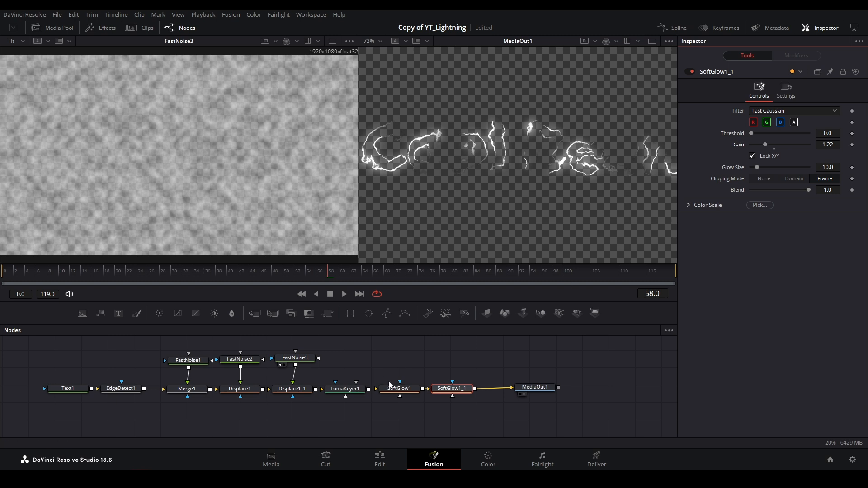
Insert a copy of SoftGlow1_1 before MediaOut1, with Gain about 0.551 and Glow Size about 53.5.
left_click_drag(542, 390, 587, 389)
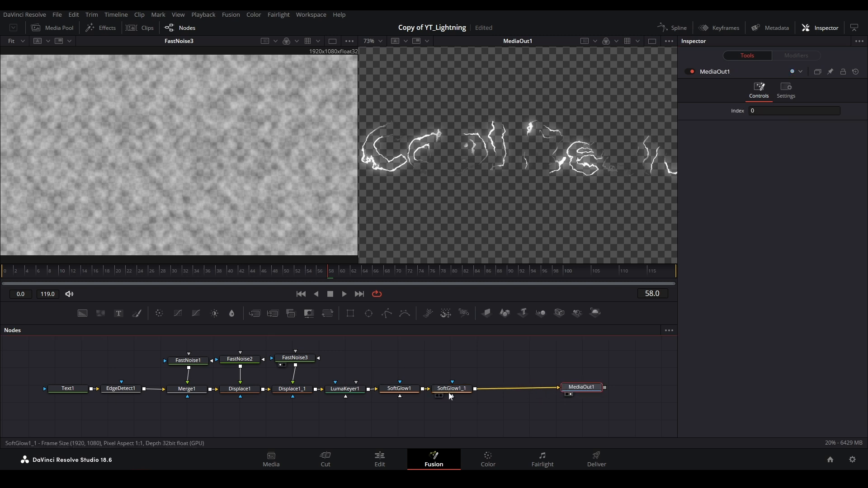
key("ctrl+v")
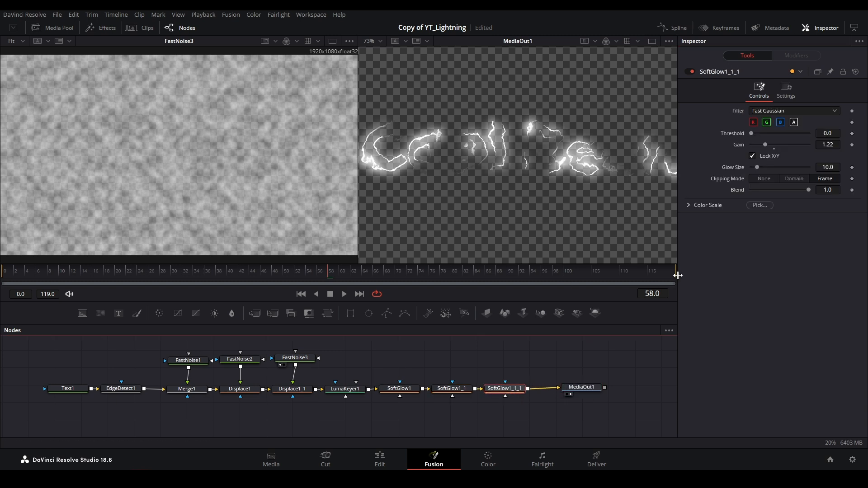
left_click_drag(767, 143, 783, 163)
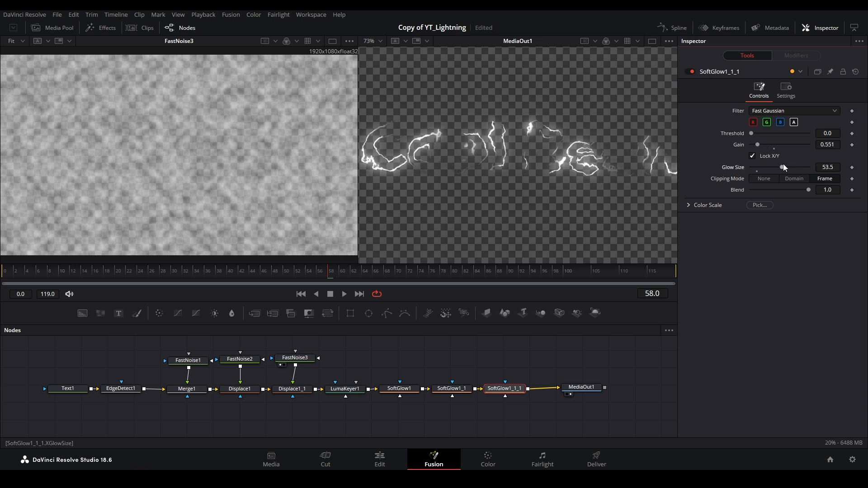
Insert a Color Corrector after the last glow node and tint the lightning green, with Tint about 0.427 and Strength 1.0.
left_click_drag(581, 387, 618, 389)
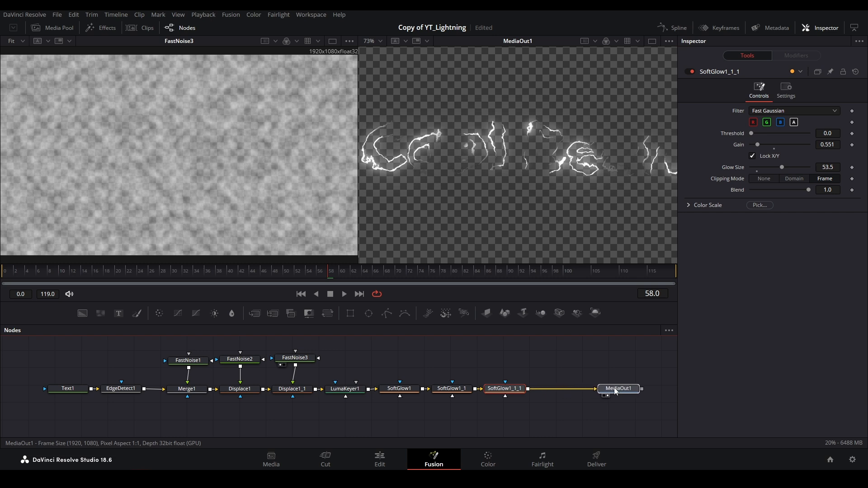
left_click(506, 392)
key("shift+space")
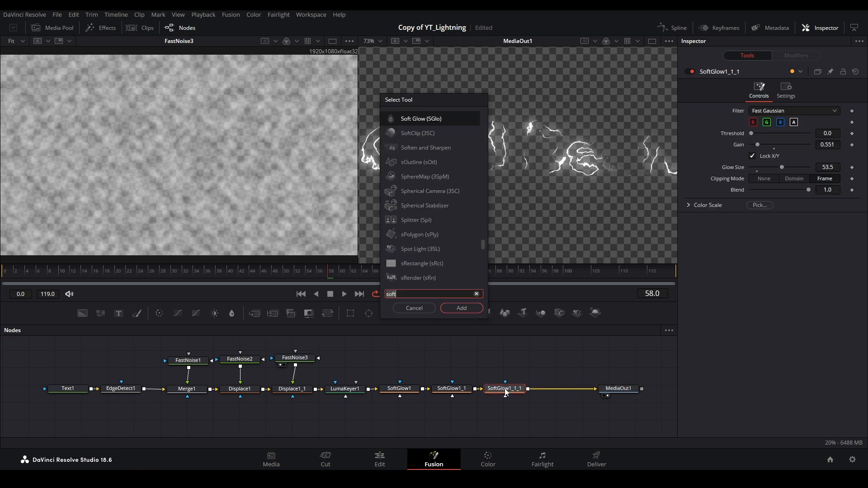
type("cc")
left_click(446, 132)
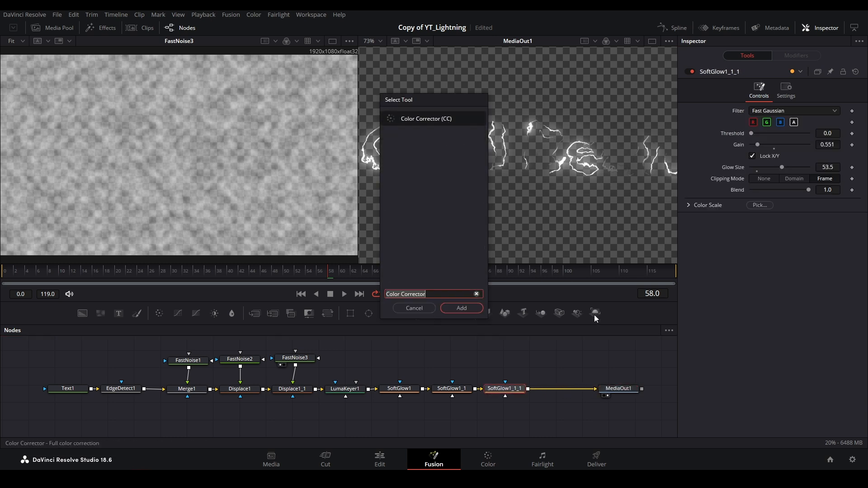
left_click(471, 309)
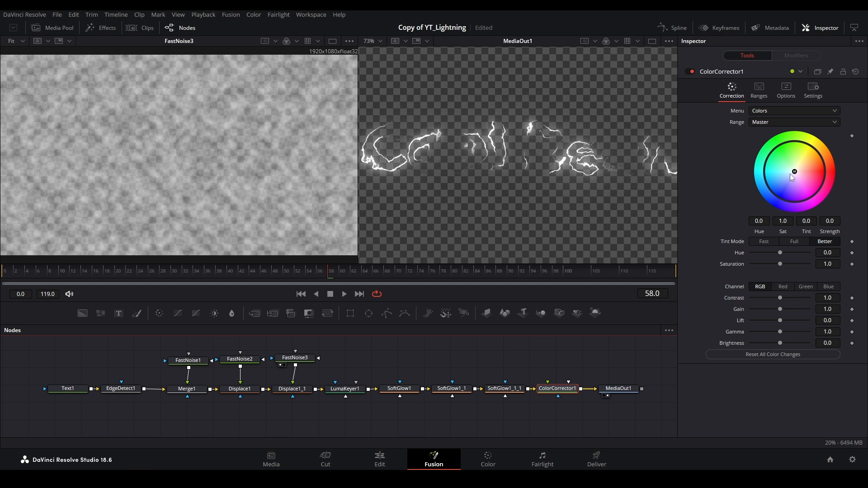
left_click_drag(791, 173, 764, 160)
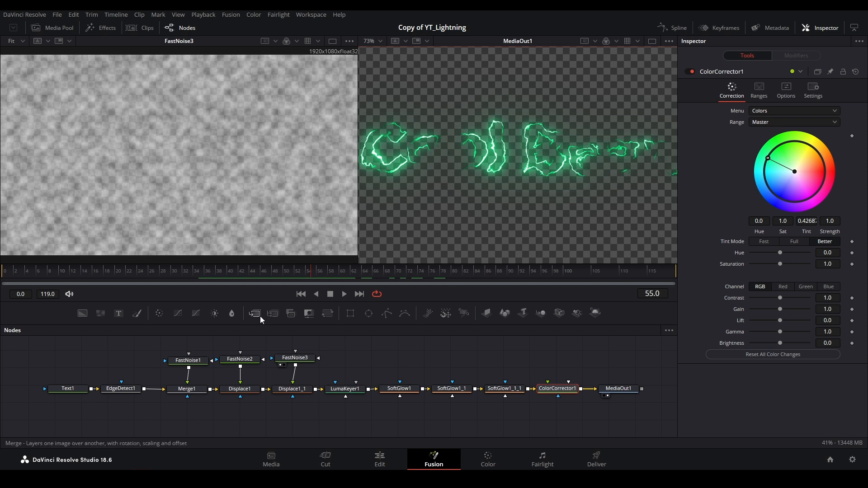
Add a Merge node with Text1 as background and ColorCorrector1 as foreground, and display the result in a viewer.
left_click_drag(259, 317, 263, 367)
left_click_drag(217, 417, 217, 417)
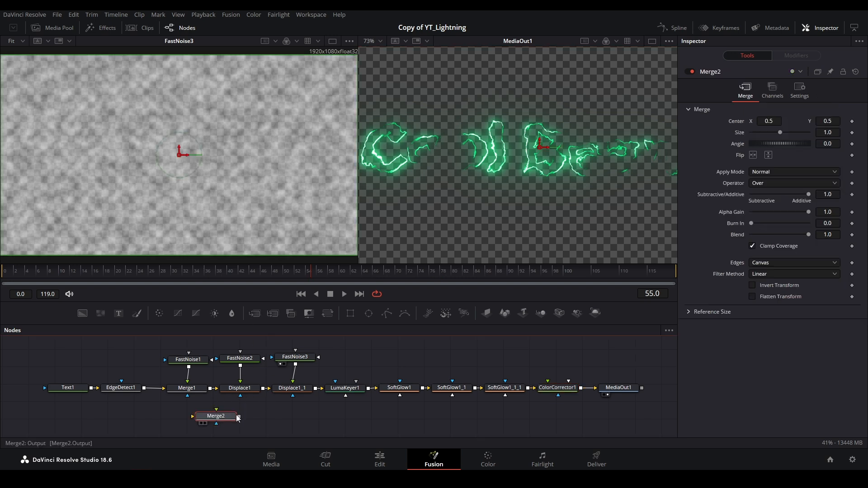
left_click_drag(92, 390, 195, 419)
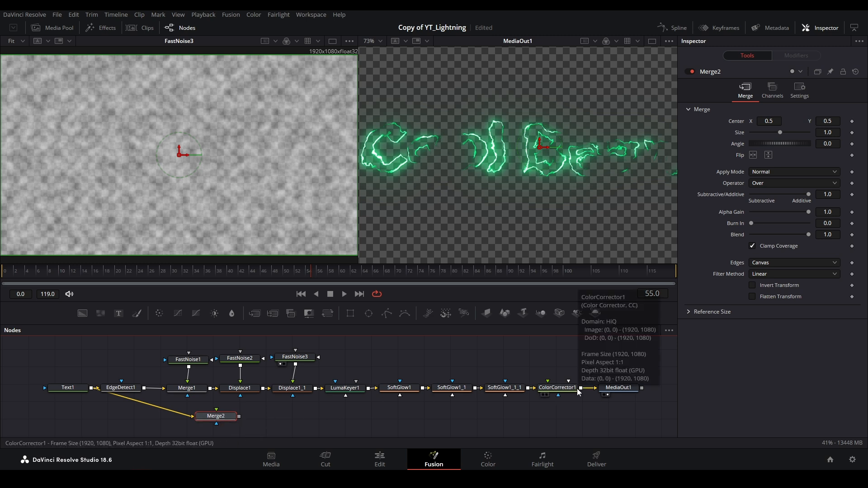
left_click_drag(581, 389, 217, 413)
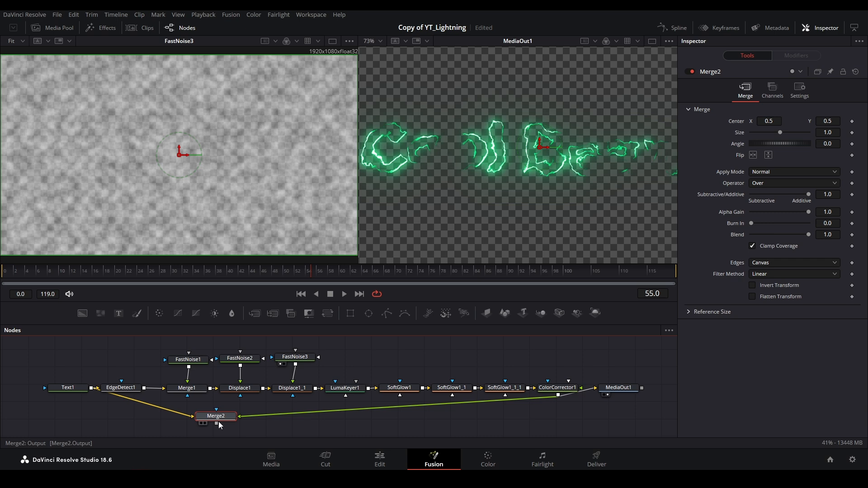
left_click(205, 422)
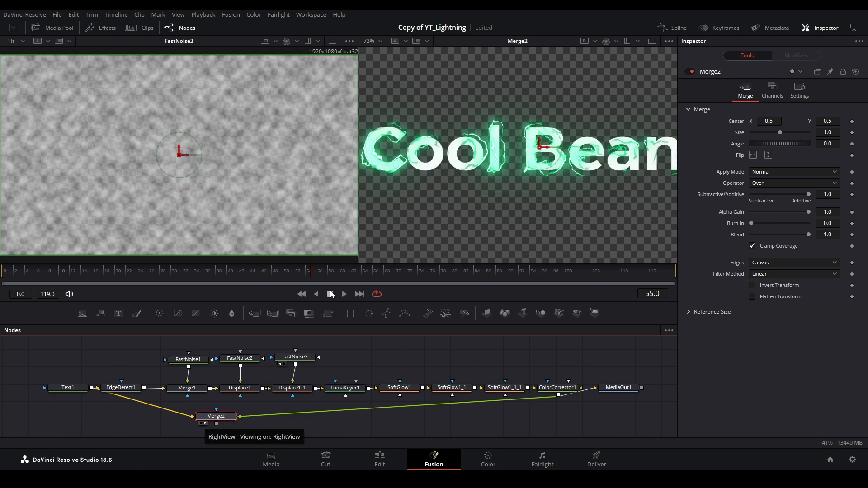
left_click_drag(317, 272, 219, 273)
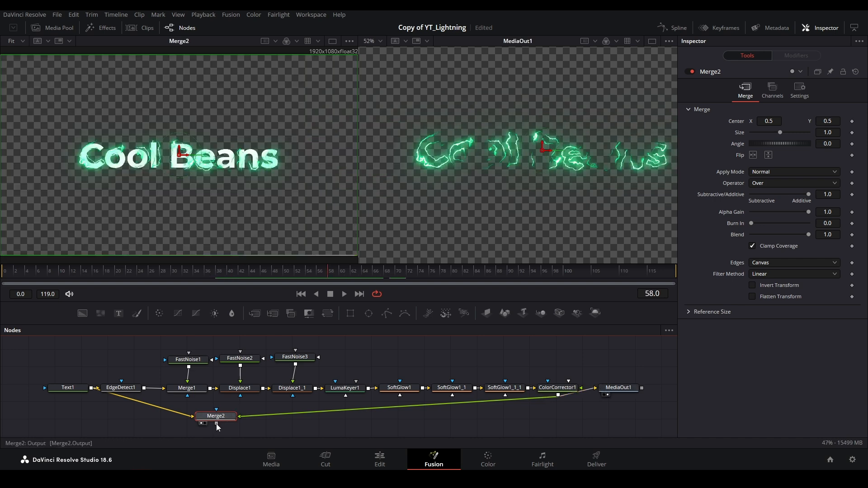
Set Merge2's Apply Mode to Screen and feed its output into MediaOut1 in place of ColorCorrector1.
left_click(800, 172)
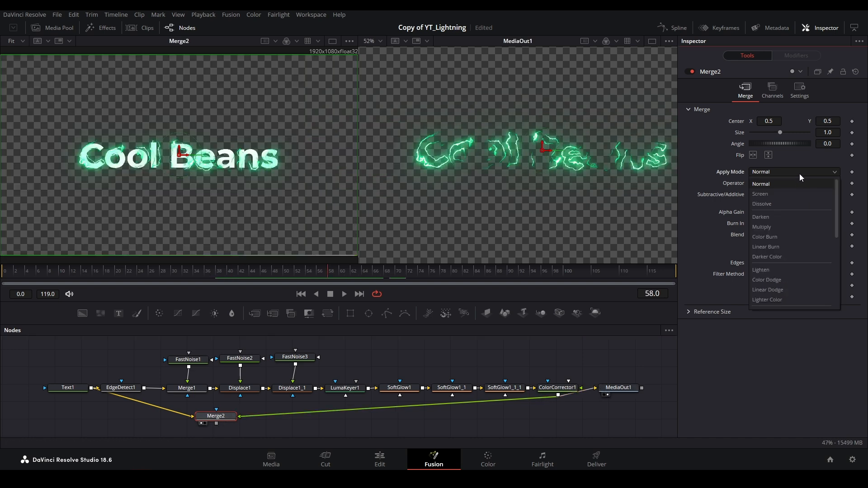
left_click(794, 193)
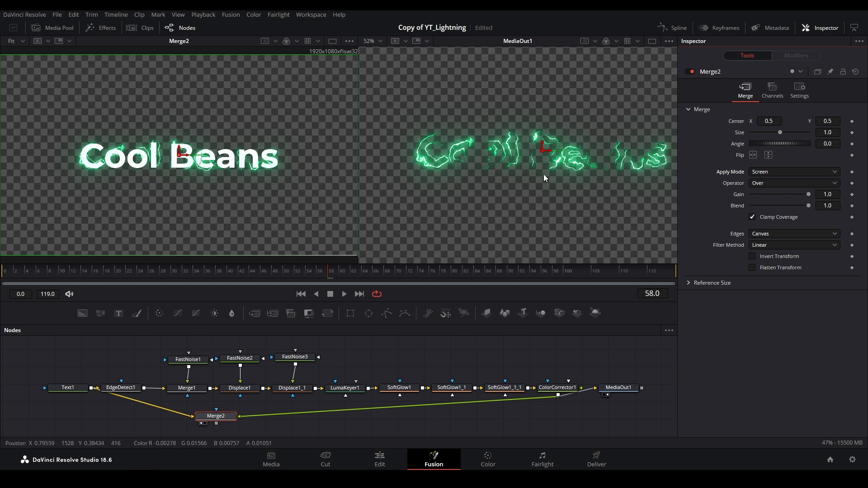
left_click_drag(296, 275, 113, 272)
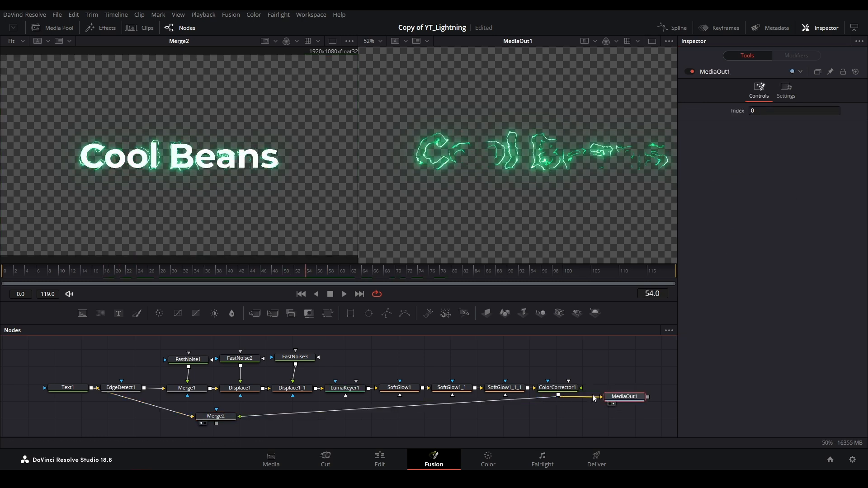
left_click(592, 397)
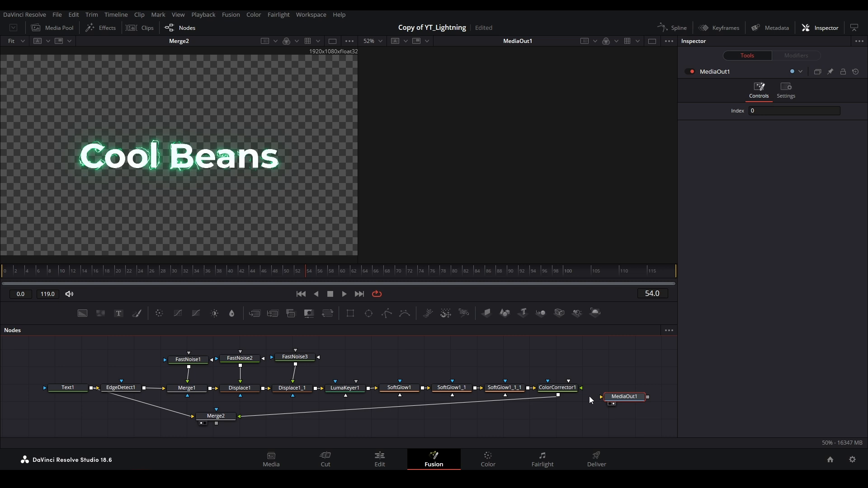
left_click_drag(217, 424, 603, 397)
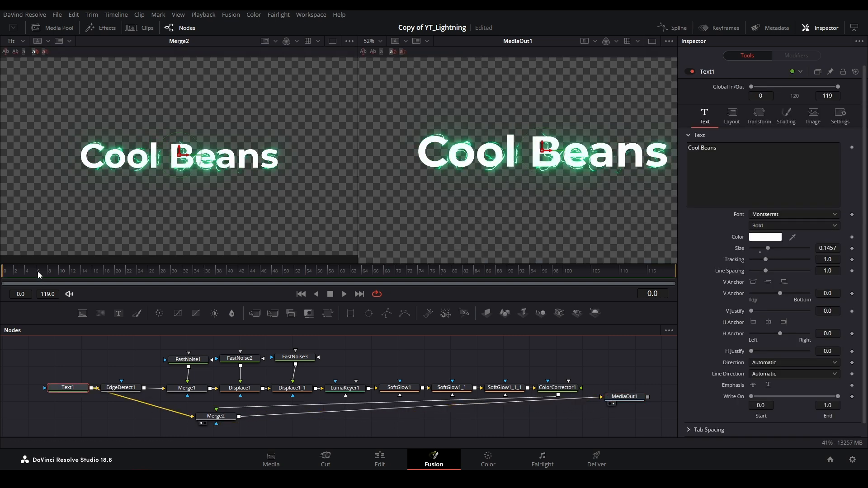
Keyframe Text1's text at frame 16, and change it to "Please Like" at frame 28.
left_click_drag(37, 270, 128, 272)
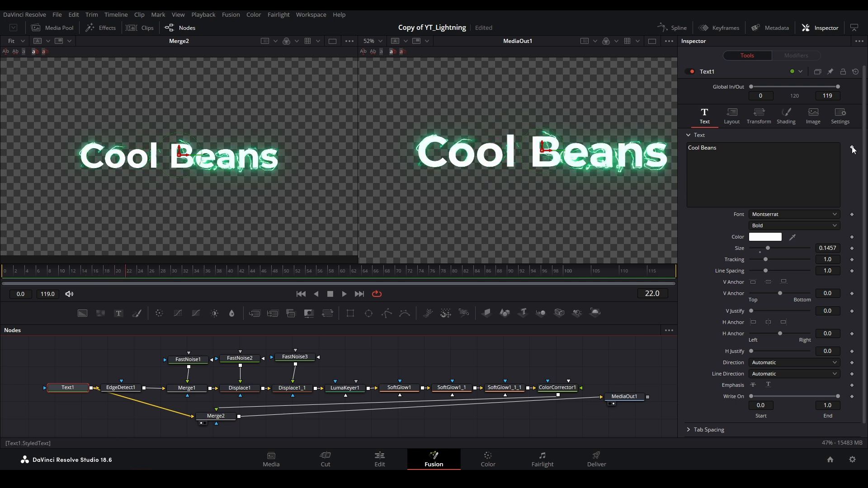
left_click(93, 271)
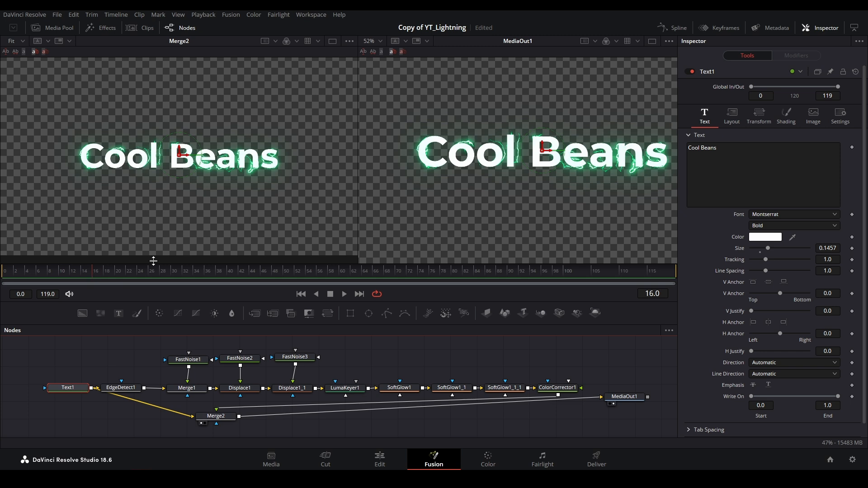
left_click(852, 147)
left_click_drag(85, 270, 162, 272)
left_click(723, 151)
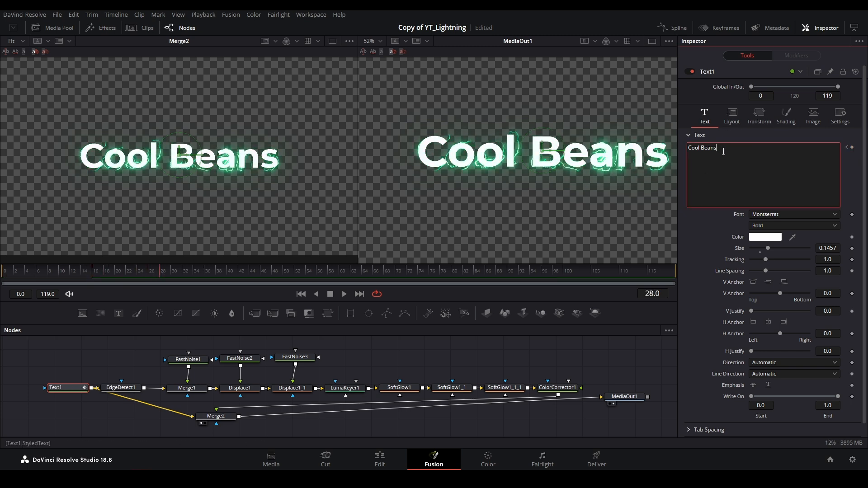
key("ctrl+a")
type("Ple")
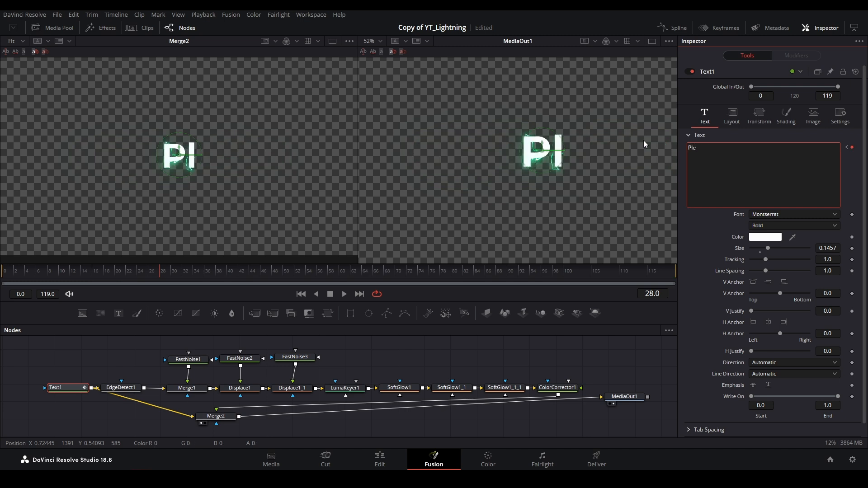
type("ase Like")
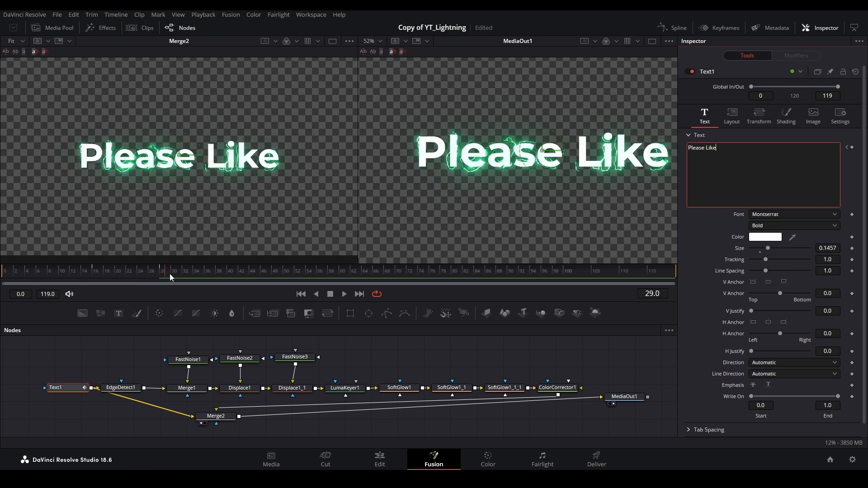
Change Text1's text to "And Subscribe" at frame 42, and return the playhead to the start.
left_click_drag(170, 273, 240, 275)
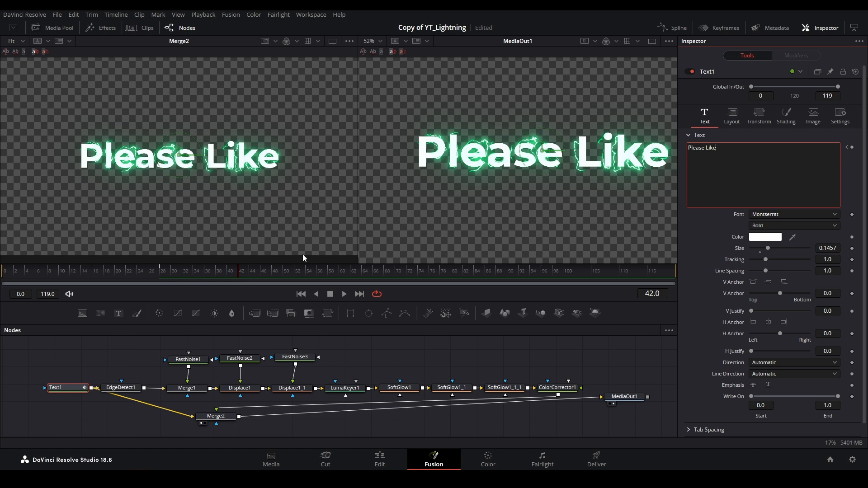
key("ctrl+a")
key("BackSpace")
type("And ")
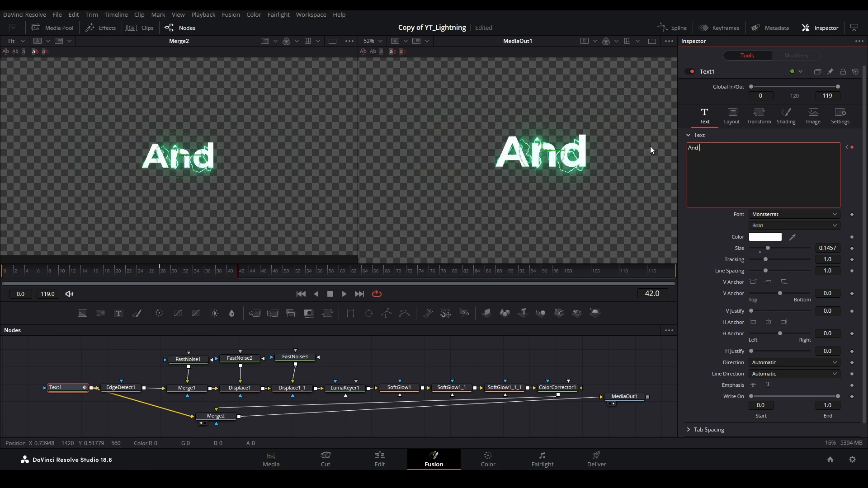
type("Subscrib")
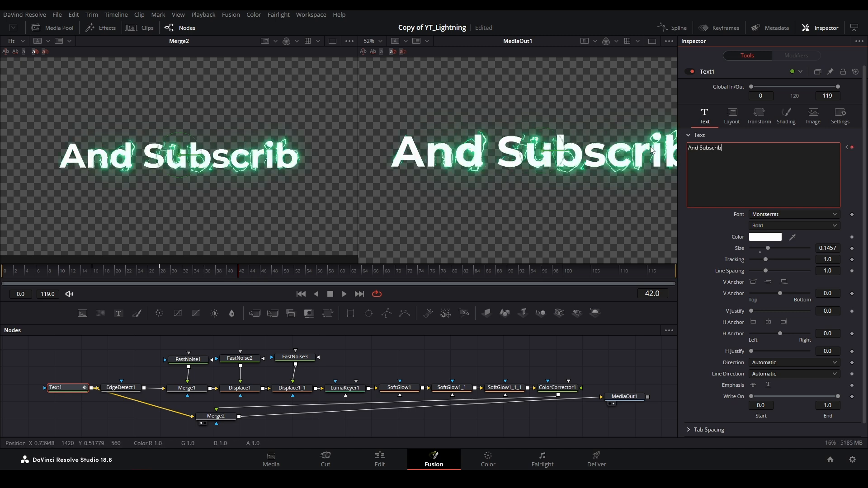
type("e")
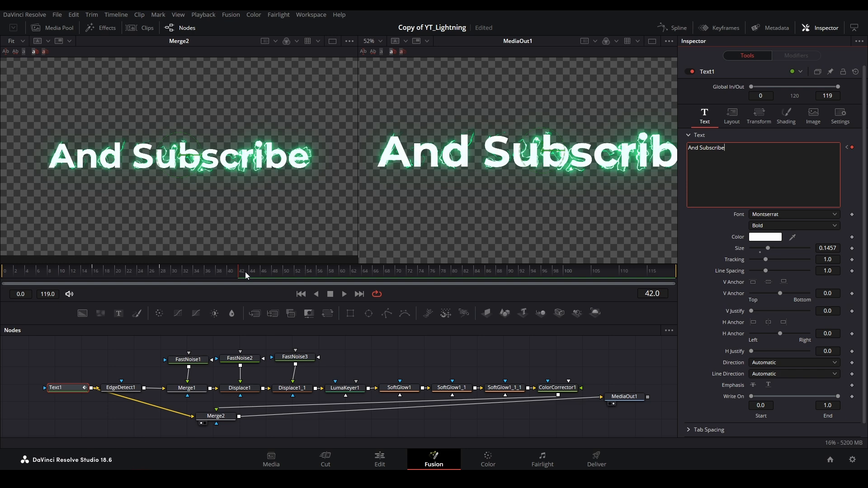
left_click_drag(245, 273, 5, 272)
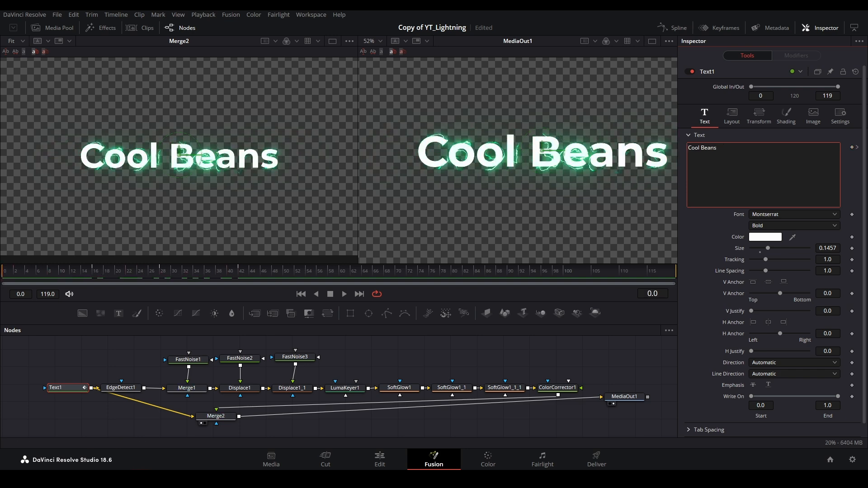
Duplicate the Fusion Composition clip from Video 1 onto Video 2 in the edit timeline.
left_click(380, 459)
left_click_drag(105, 302, 129, 303)
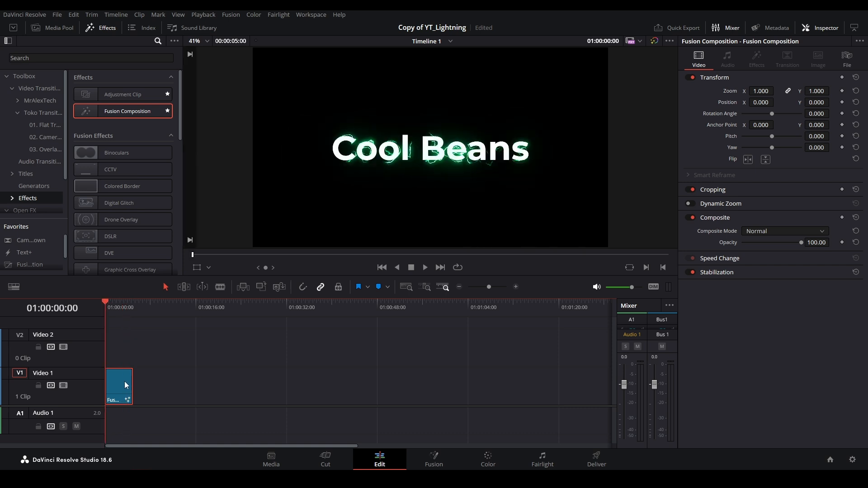
left_click_drag(129, 387, 118, 354)
Open the Video 1 clip's composition in Fusion and add Davinci.png from the media pool as a node near Text1.
left_click(121, 388)
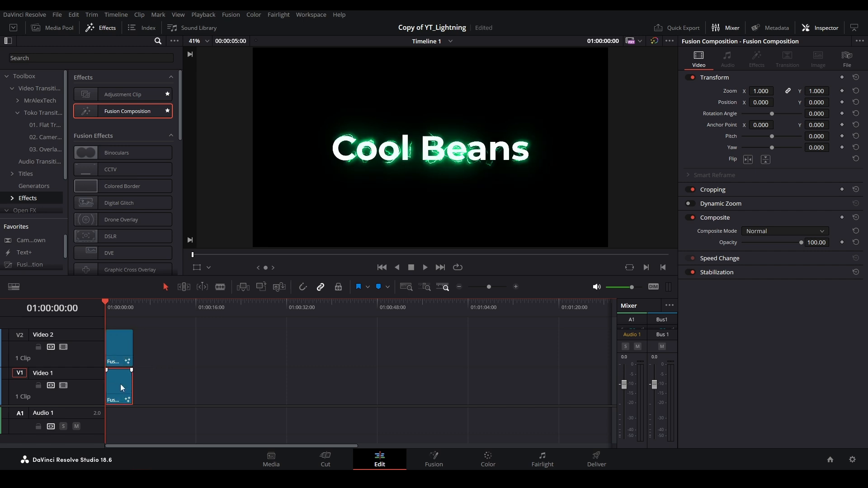
left_click(435, 463)
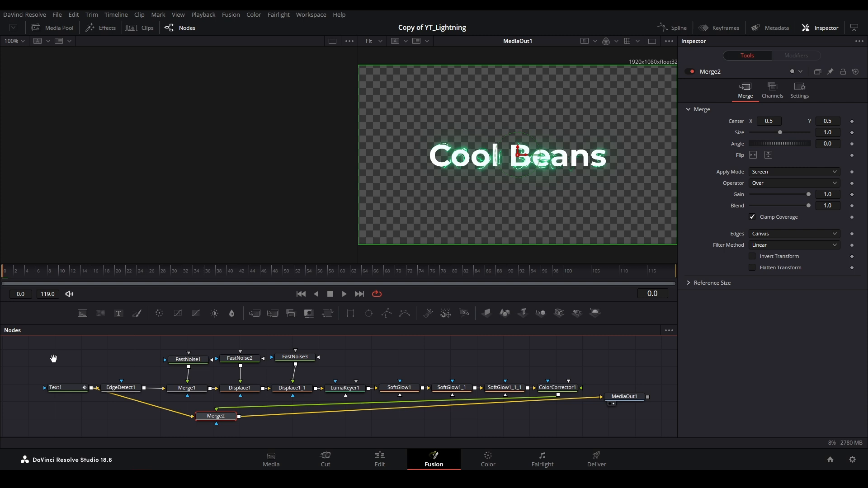
left_click_drag(54, 359, 196, 354)
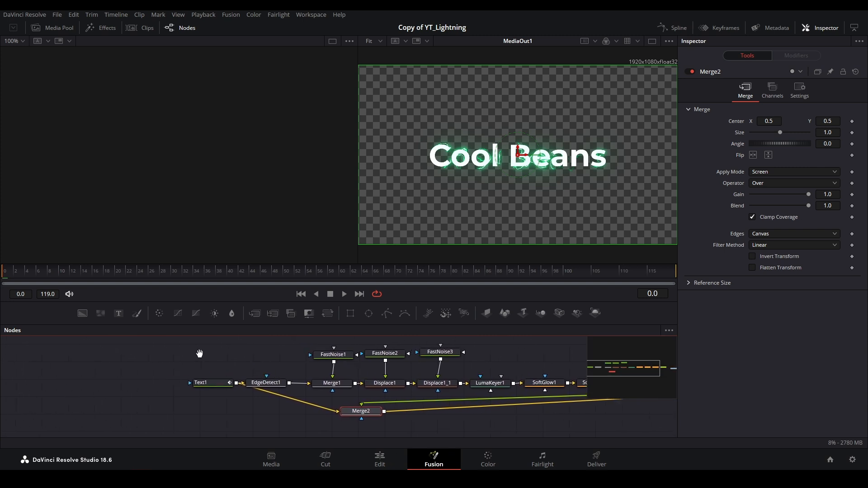
left_click(52, 28)
left_click_drag(92, 64, 171, 357)
Disconnect Text1 from EdgeDetect1 and Merge2, and move it away from the rest of the node tree.
left_click_drag(218, 384, 149, 388)
left_click(149, 388)
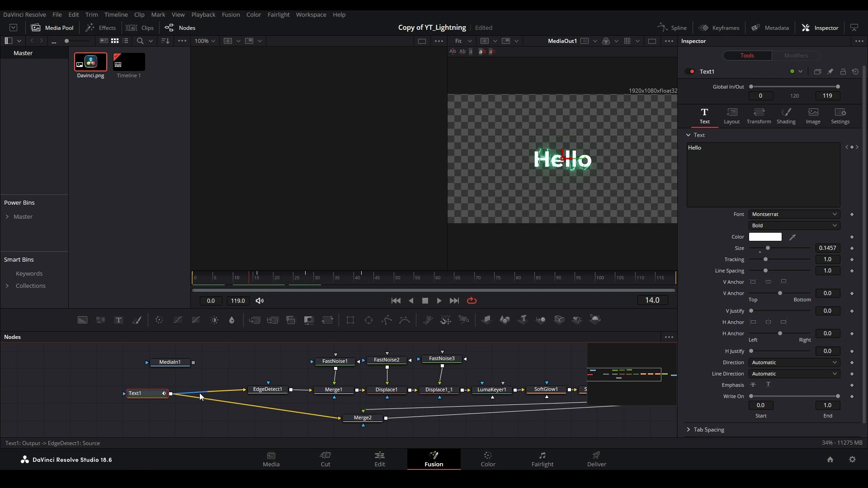
left_click(200, 392)
left_click(207, 398)
left_click_drag(147, 394, 38, 394)
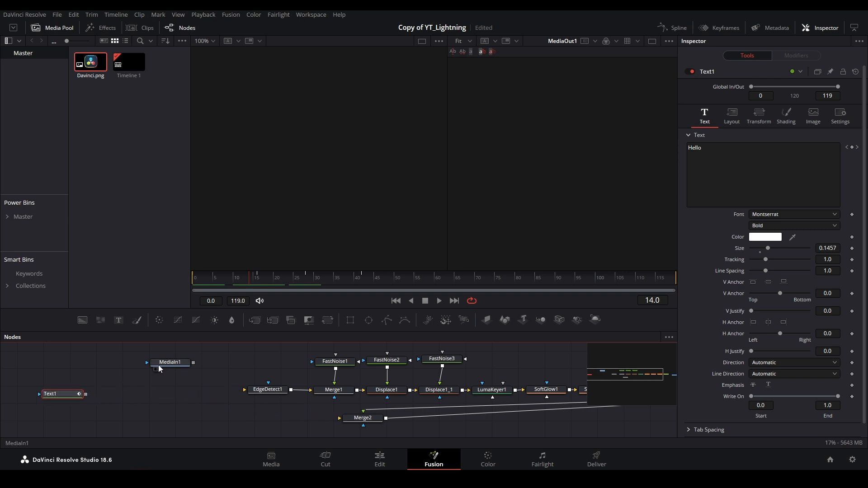
Display MediaIn1 in a viewer, and connect it to EdgeDetect1's input and Merge2's background.
left_click_drag(161, 403, 154, 396)
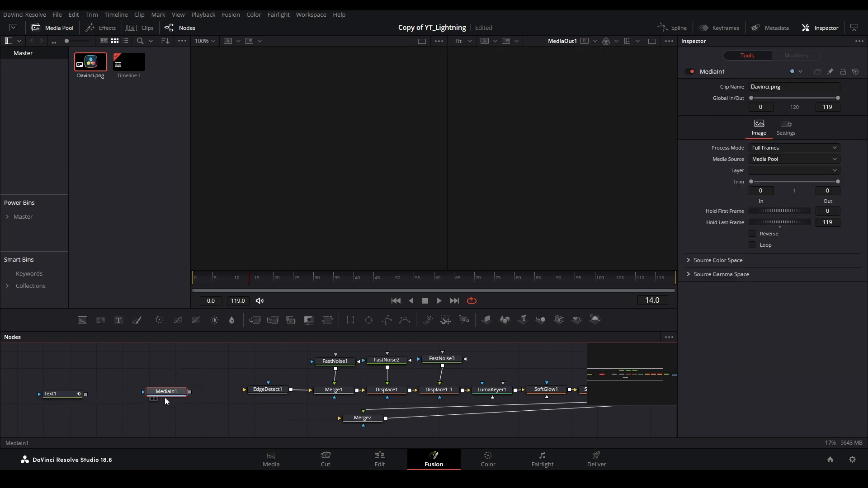
left_click(152, 399)
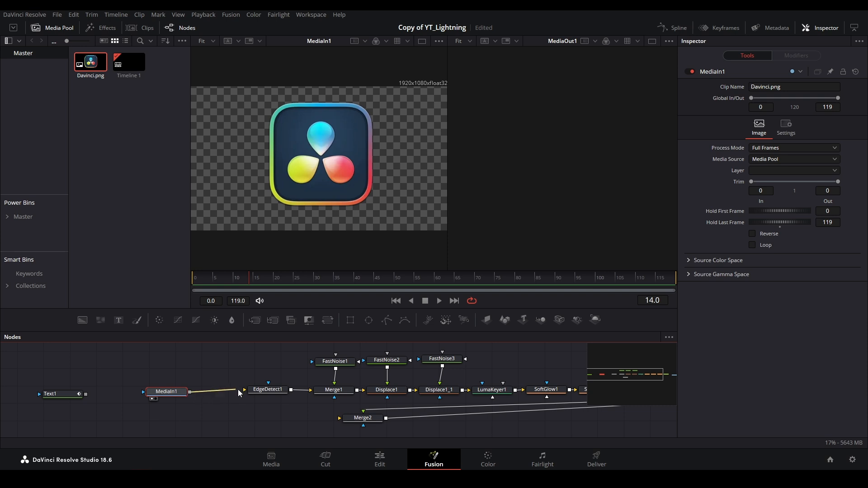
left_click_drag(190, 392, 247, 392)
left_click_drag(189, 391, 340, 418)
left_click_drag(248, 277, 377, 277)
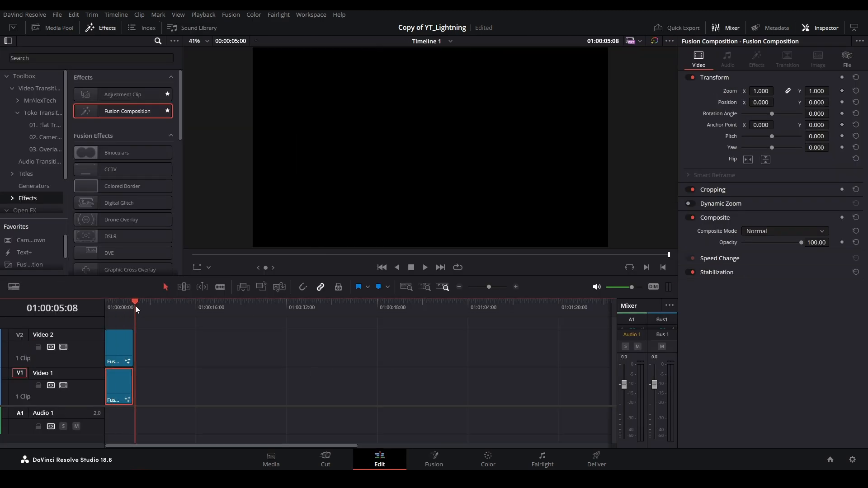
Swap the two timeline clips so the text composition is on Video 2 above the logo composition on Video 1.
left_click_drag(125, 377, 198, 376)
left_click_drag(121, 346, 120, 377)
left_click_drag(196, 382, 123, 354)
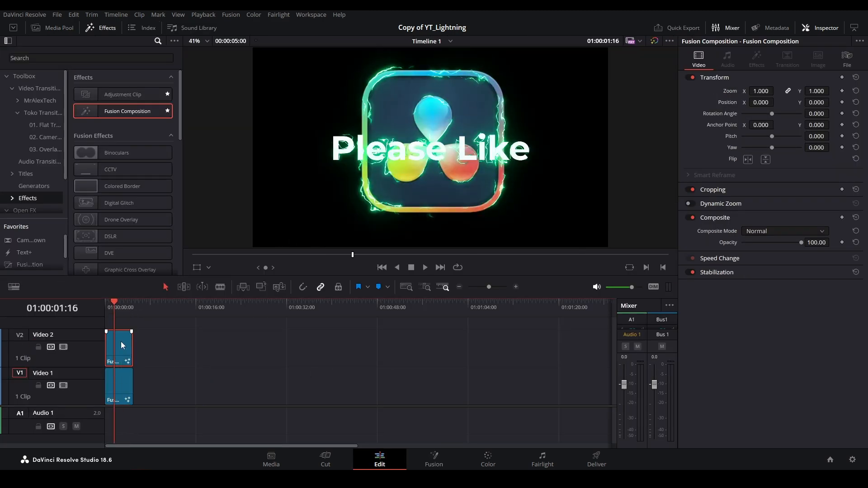
Scale the logo clip to a zoom of 0.670 and raise it, and place the text clip below it at Position Y -234.
left_click(115, 383)
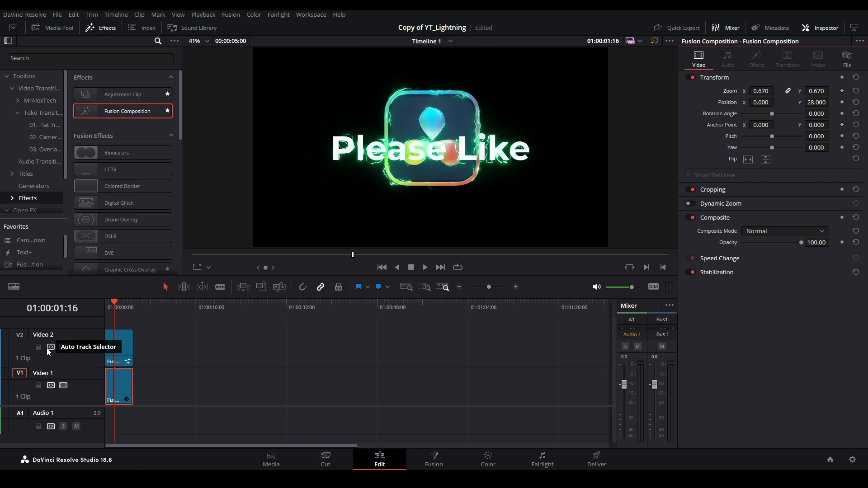
left_click(128, 352)
left_click_drag(817, 103, 768, 102)
scroll(496, 135, "down", 1)
left_click(124, 385)
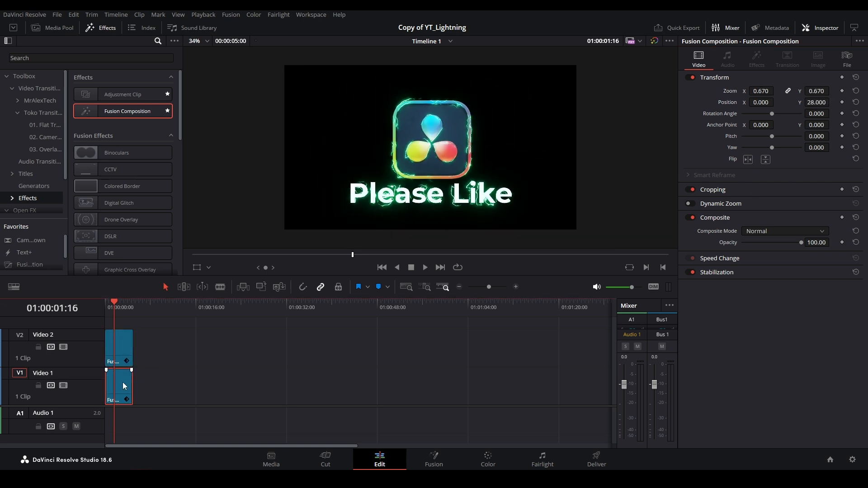
left_click(129, 347)
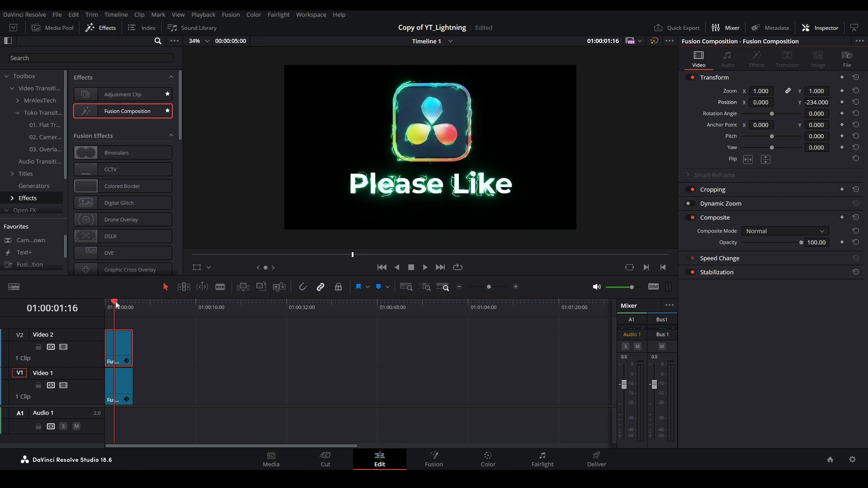